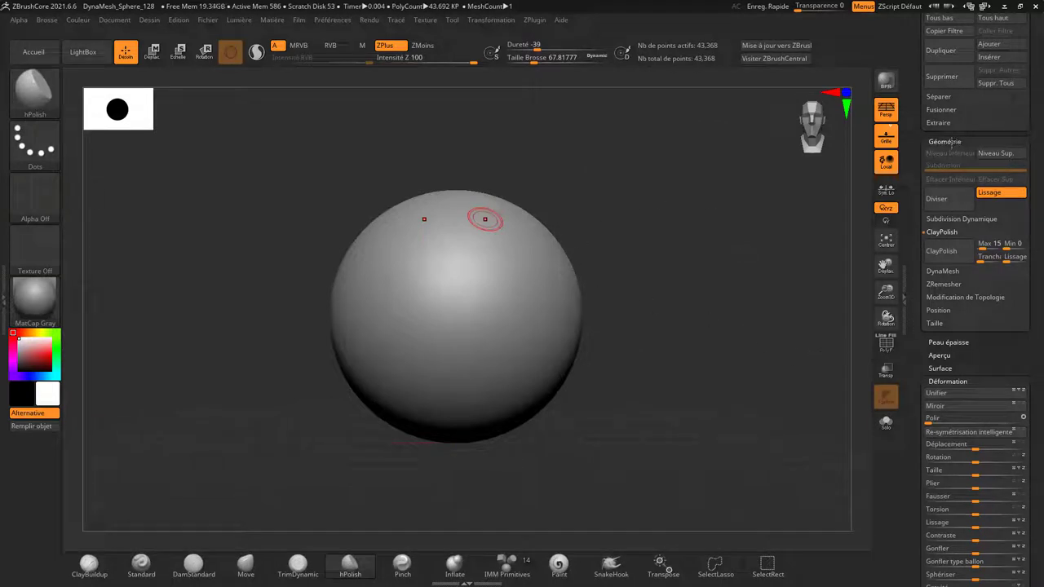
- Collapse the Géométrie and Déformation sections and return the Tool palette to the top
click(945, 142)
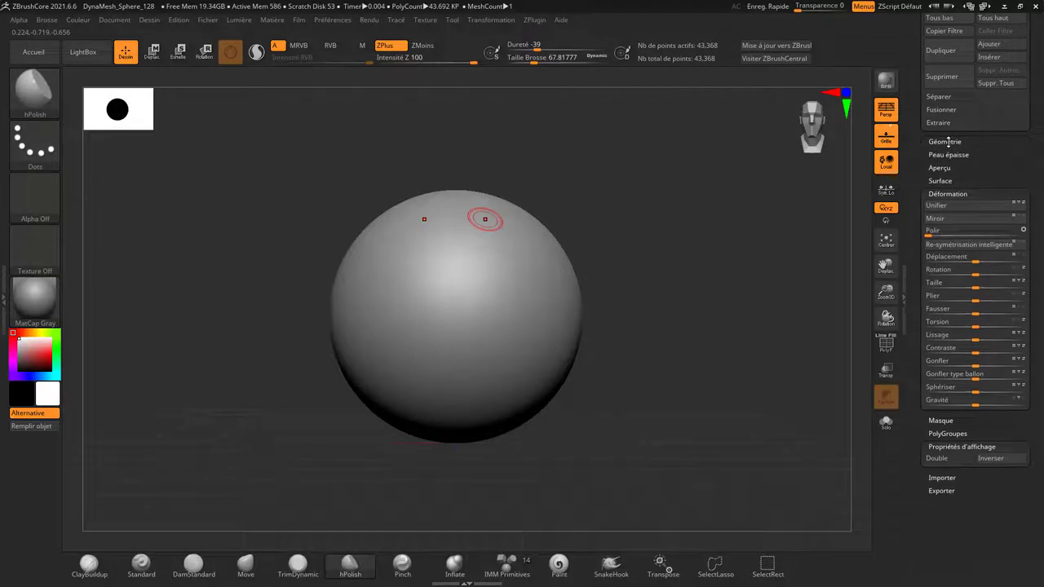
click(945, 193)
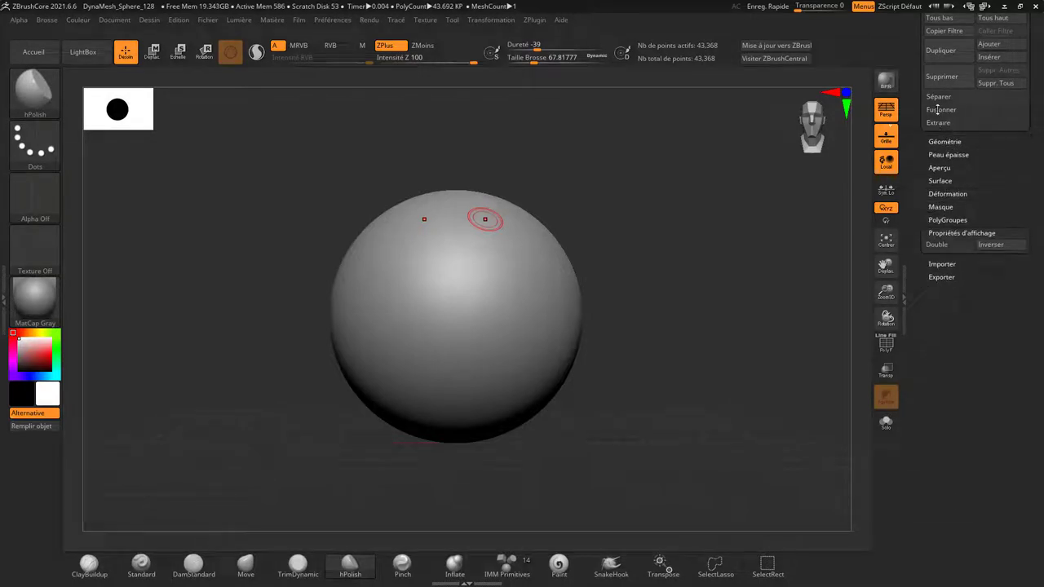
scroll(939, 116, up, 5)
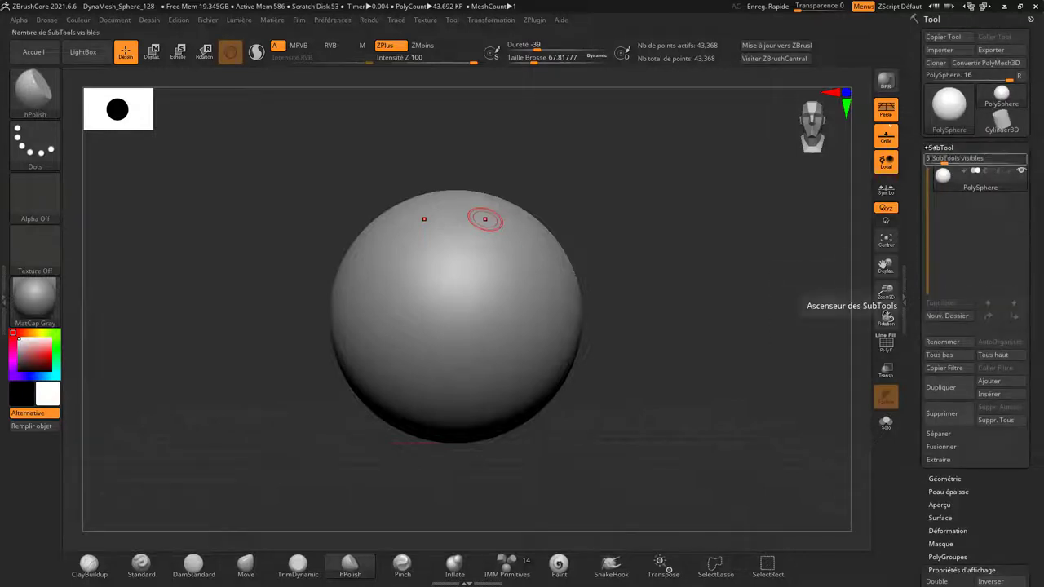
- Collapse SubTool and Propriétés d'affichage, expand Géométrie, and reopen the ClayPolish sub-panel
click(940, 148)
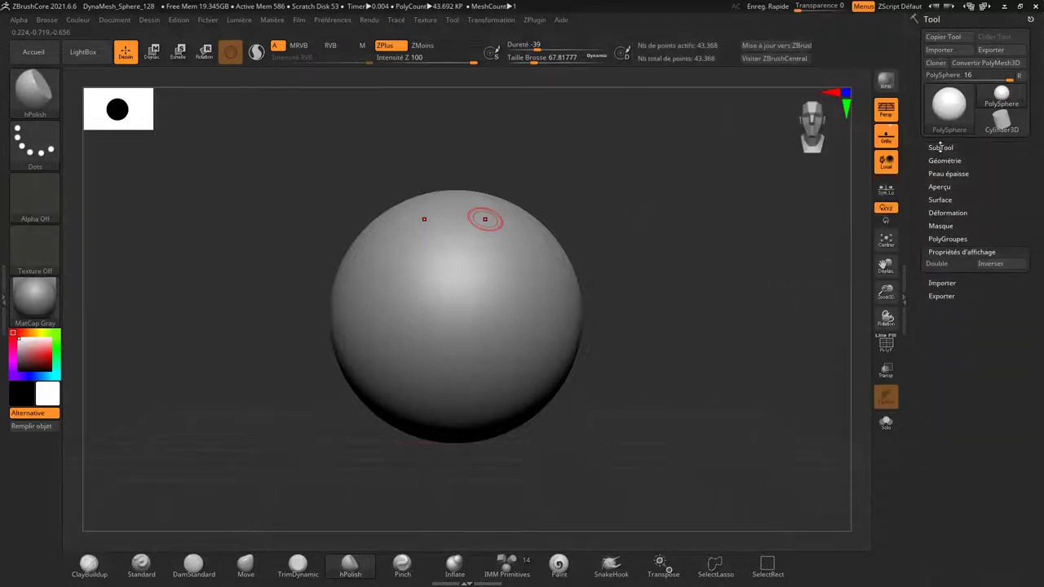
click(946, 250)
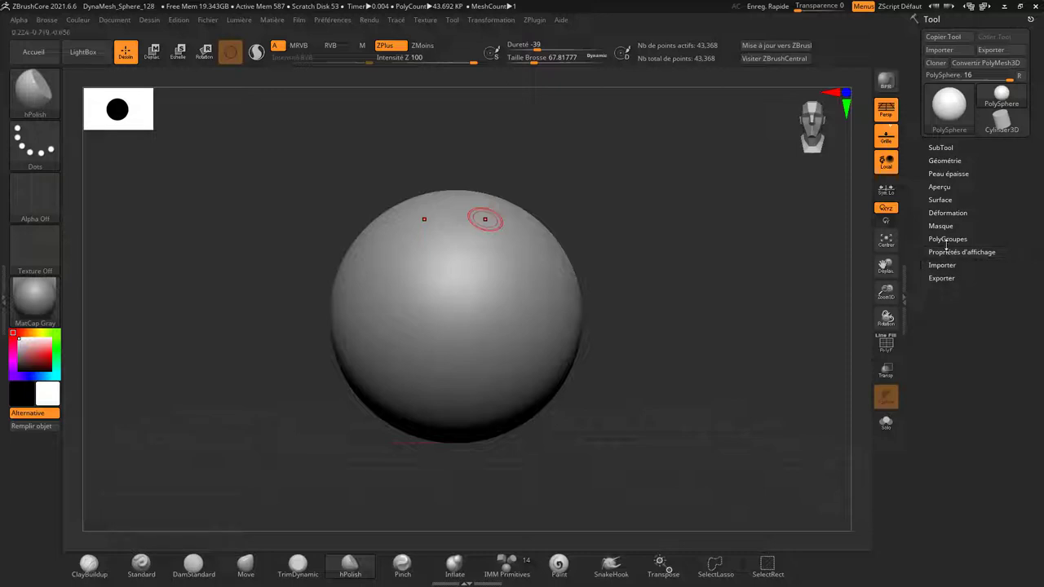
click(943, 161)
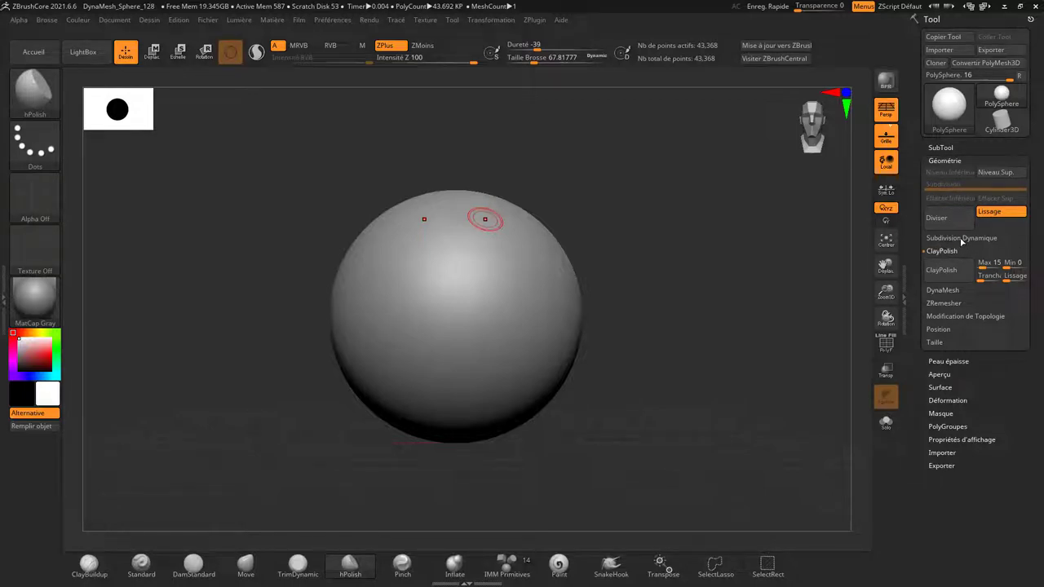
click(960, 237)
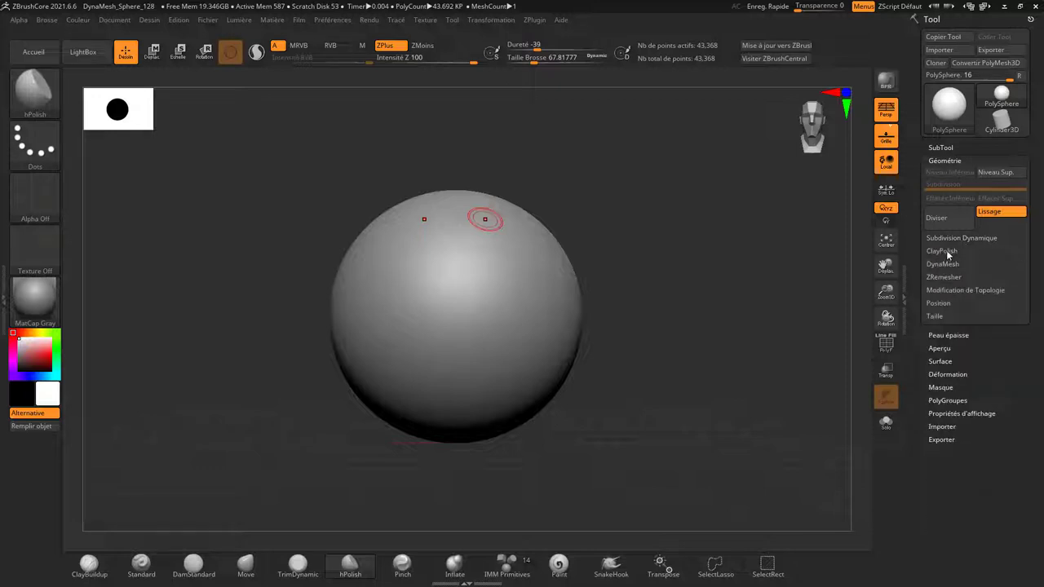
click(945, 251)
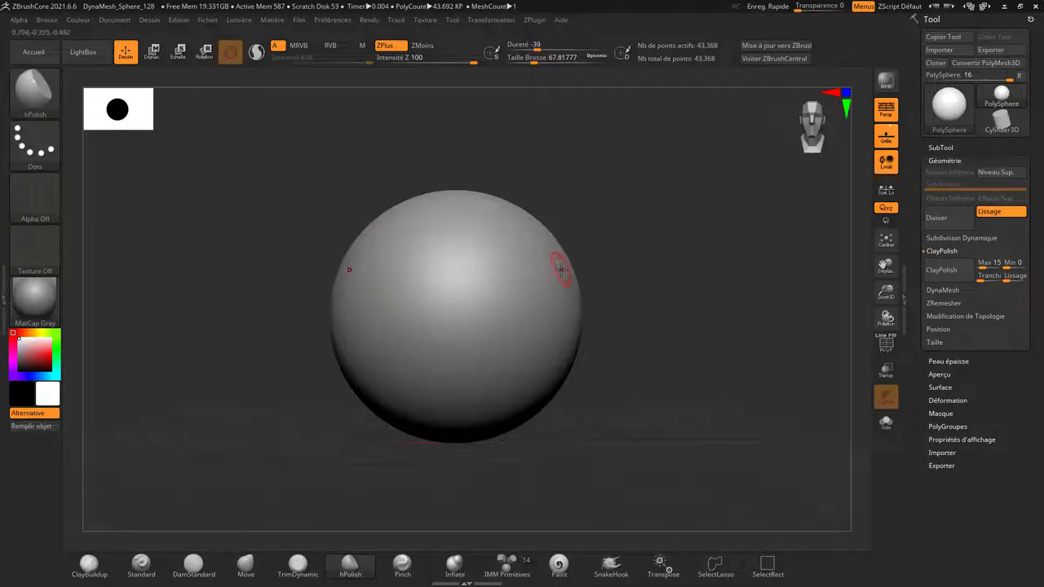
- Enlarge the hPolish brush and flatten facets across the sphere's sides, top and underside
key(s)
drag(559, 274, 630, 282)
mouse_move(557, 248)
mouse_down()
mouse_move(574, 287)
mouse_move(513, 260)
mouse_move(514, 239)
mouse_move(442, 210)
mouse_up()
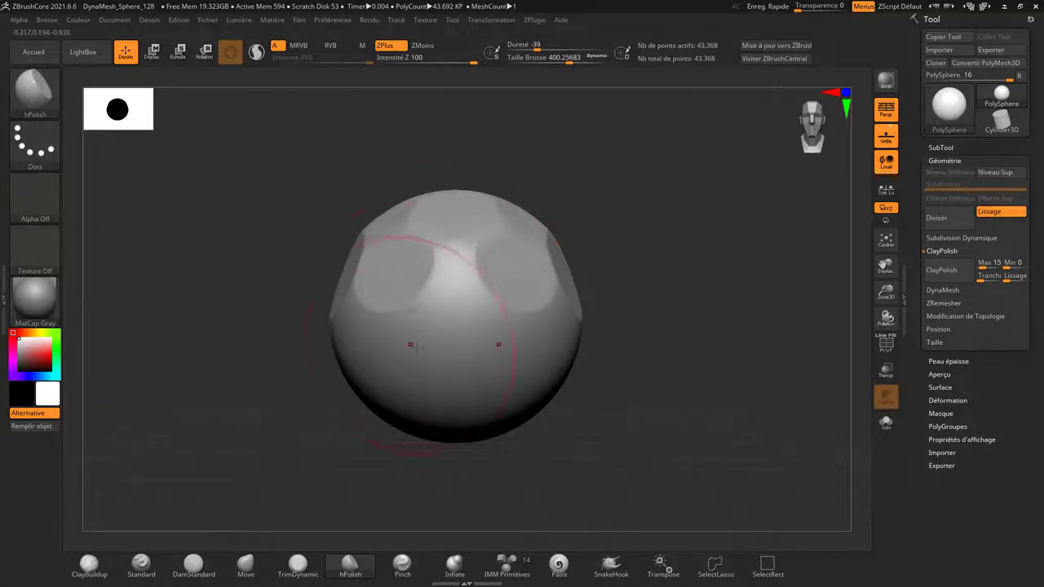
mouse_move(407, 345)
mouse_down()
mouse_move(411, 335)
mouse_move(357, 344)
mouse_up()
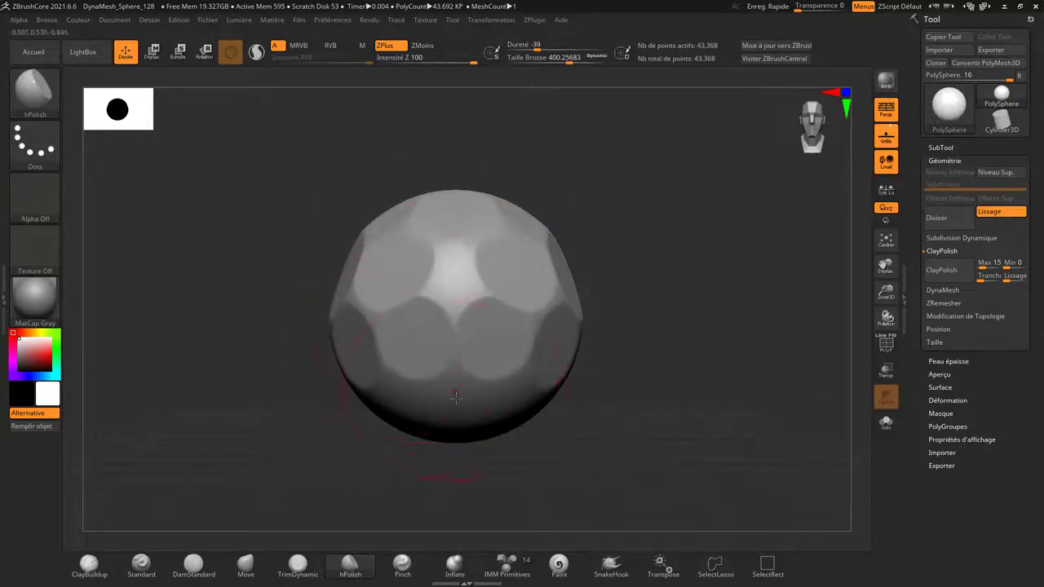
mouse_move(454, 390)
mouse_down()
mouse_move(450, 405)
mouse_move(384, 407)
mouse_move(407, 414)
mouse_up()
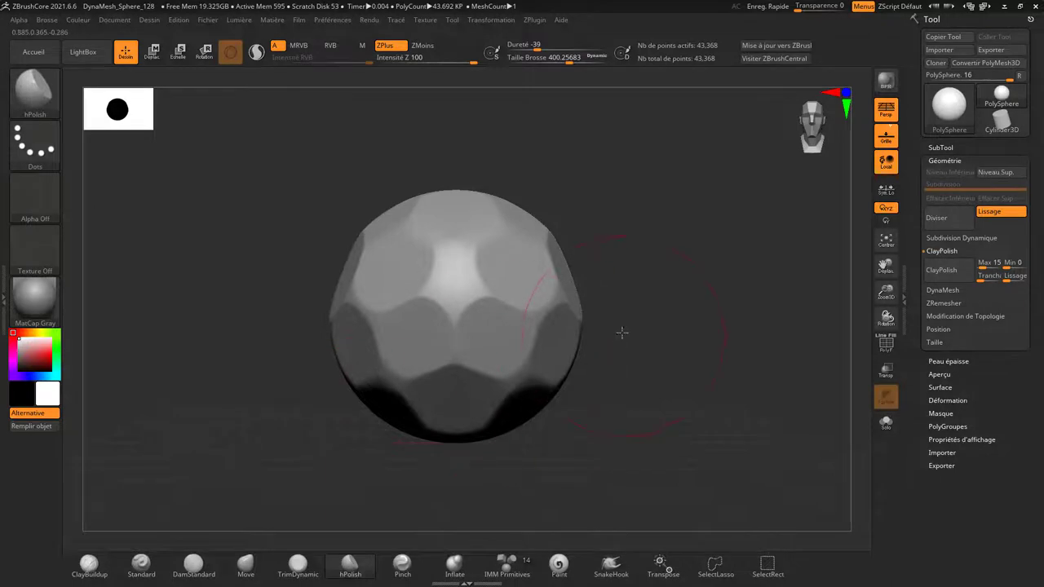
drag(622, 333, 566, 369)
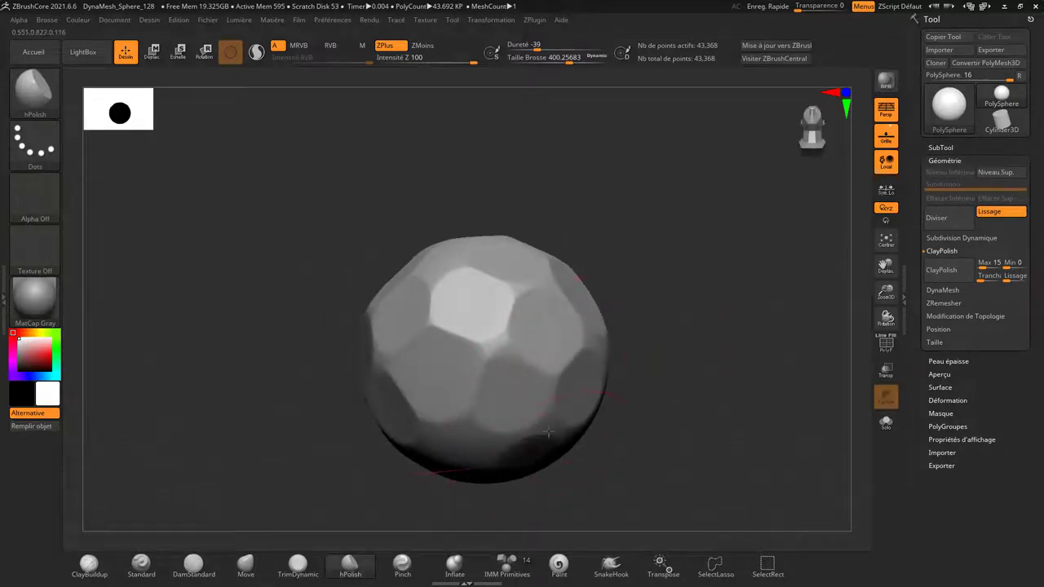
drag(545, 433, 484, 457)
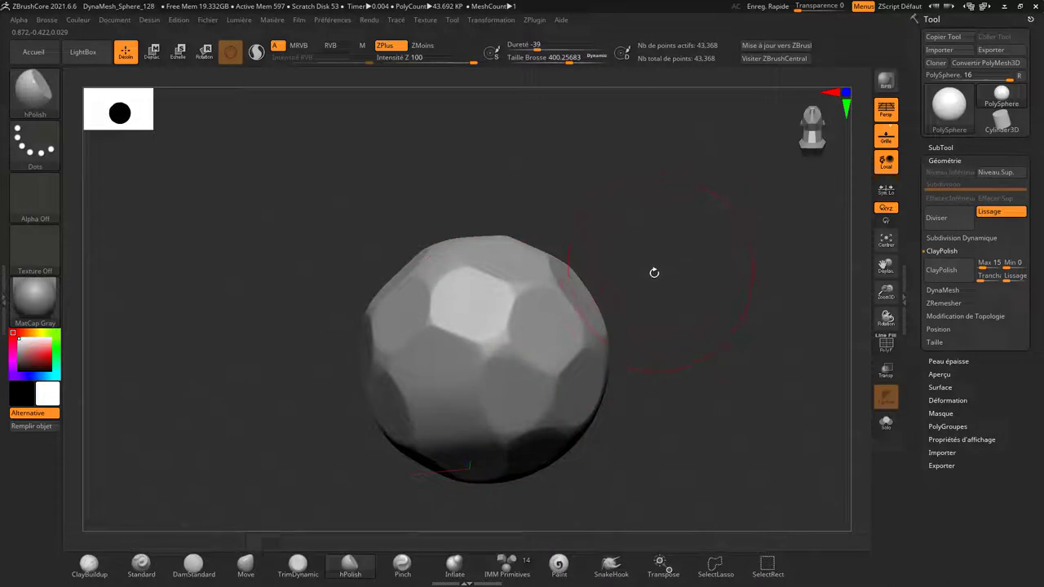
- Shrink the brush to about 116, adjust Z Intensity, and soften the upper facet edges
key(s)
drag(648, 272, 626, 276)
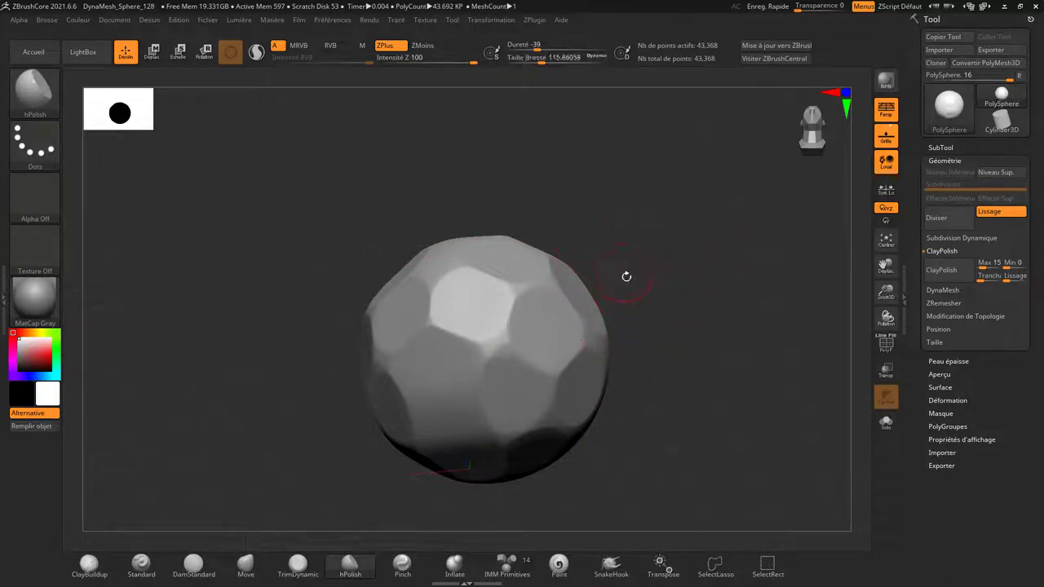
key(u)
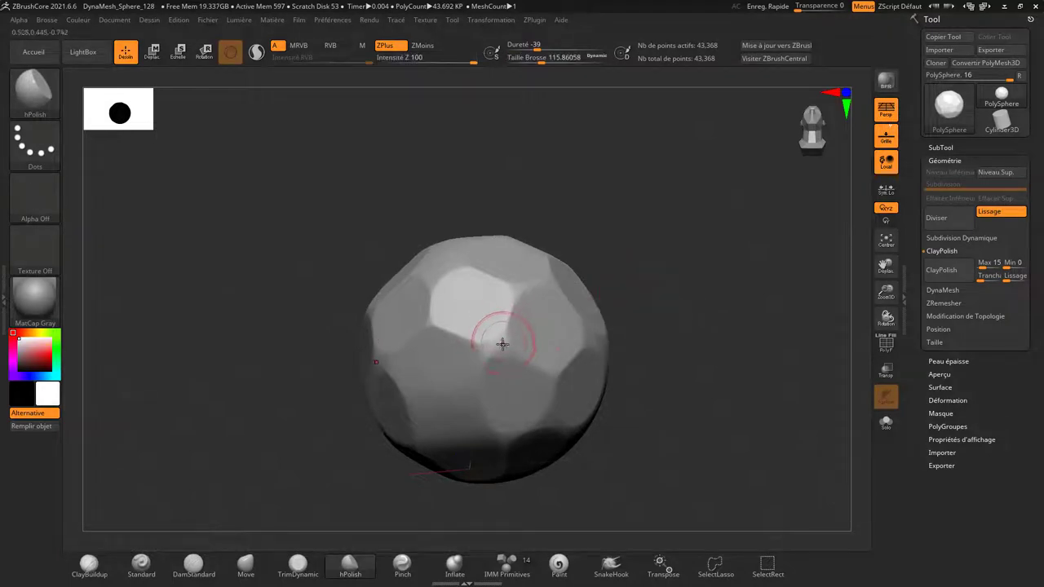
drag(483, 342, 426, 326)
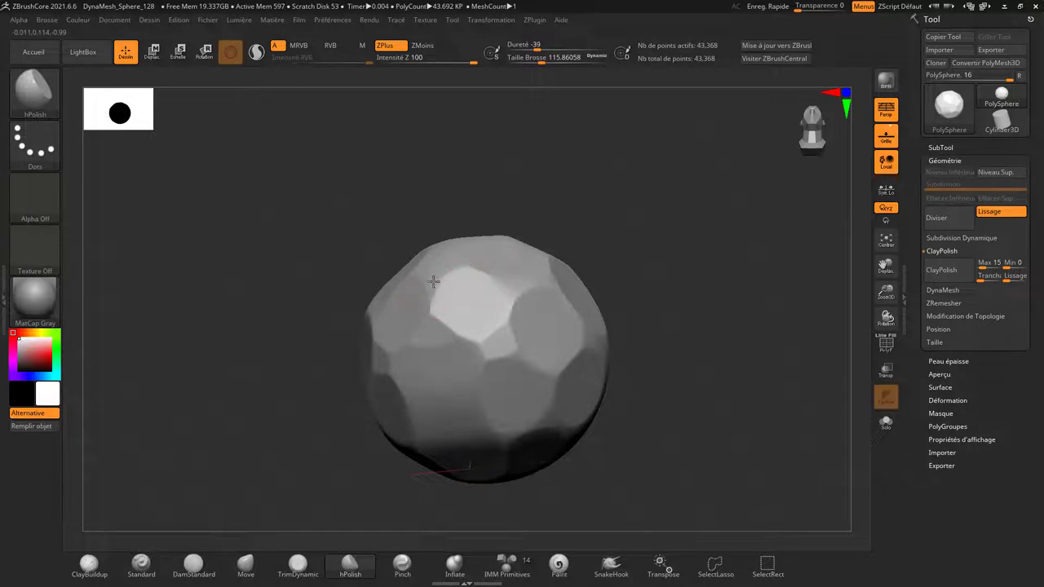
drag(521, 232, 620, 242)
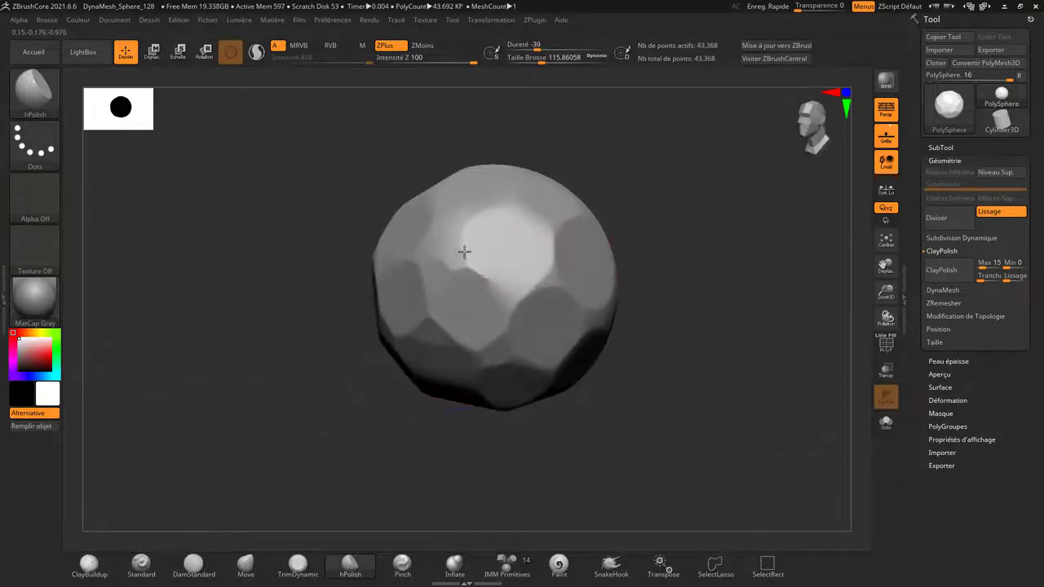
drag(547, 233, 462, 214)
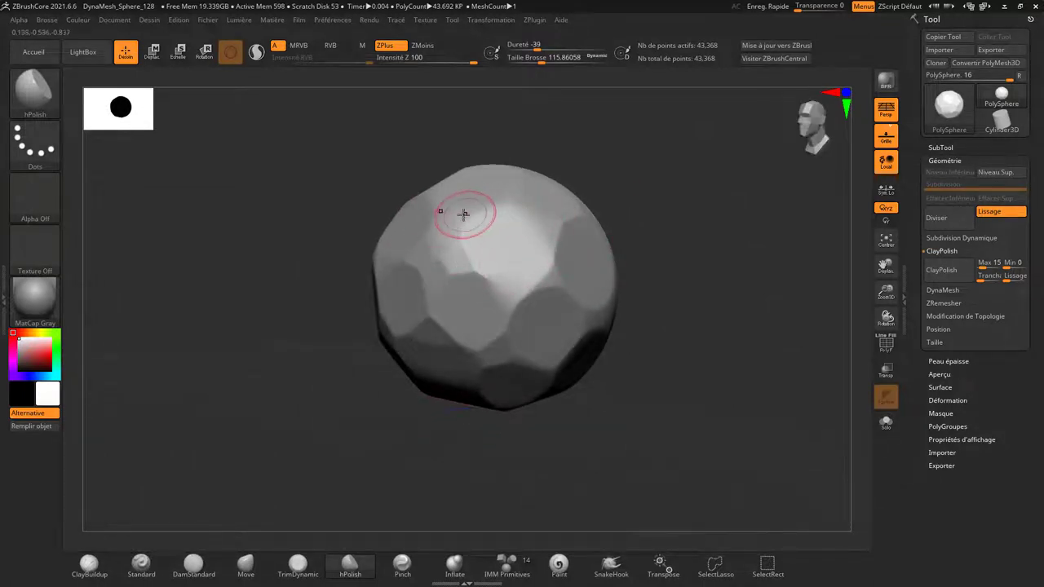
drag(619, 204, 587, 226)
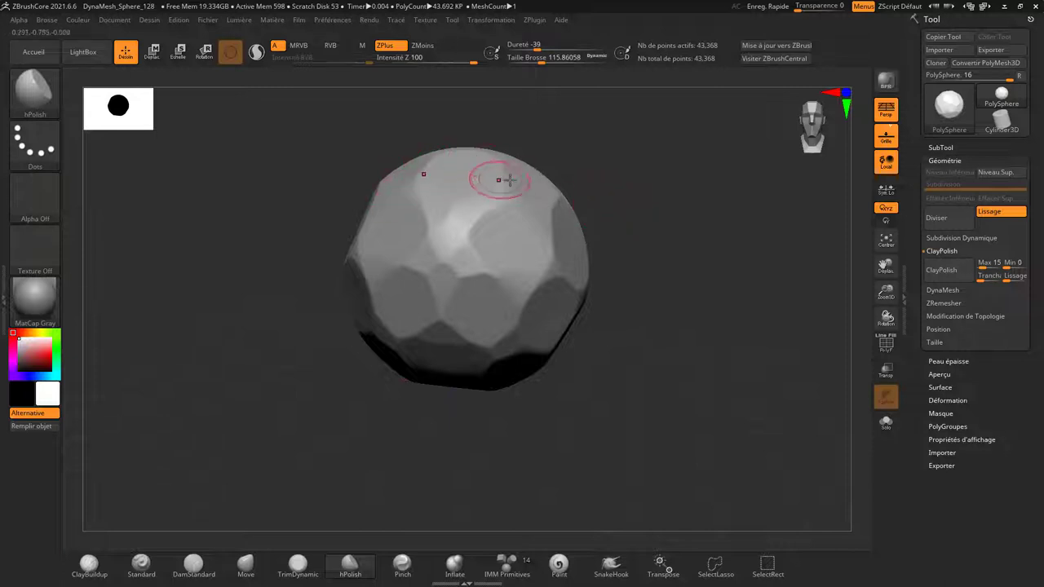
mouse_move(617, 239)
mouse_down()
mouse_move(639, 214)
mouse_move(621, 226)
mouse_up()
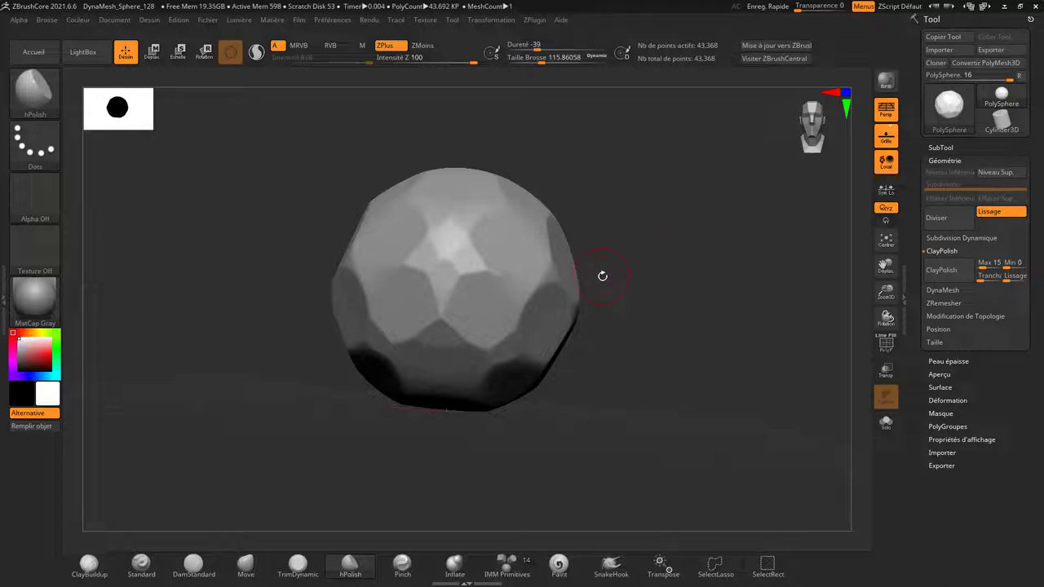
- Check the ClayPolish Max, Tranchant and Lissage values, then apply ClayPolish to the sphere
click(988, 263)
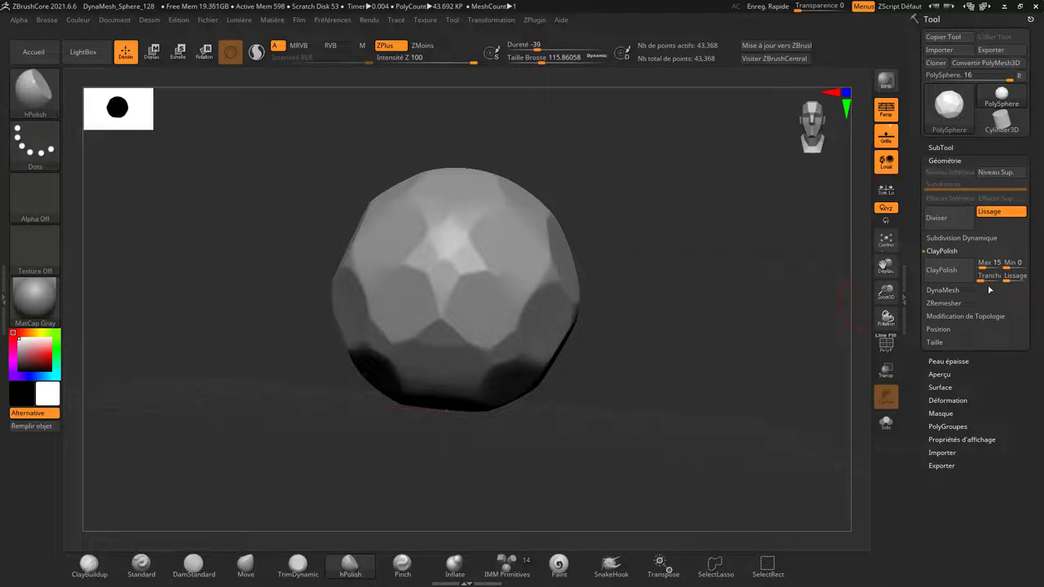
click(986, 277)
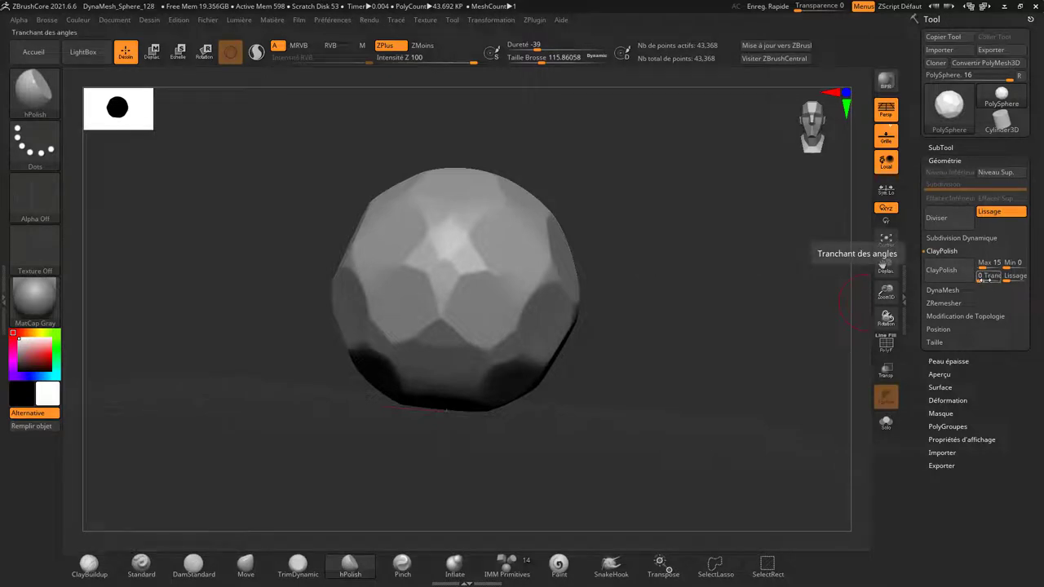
click(1011, 278)
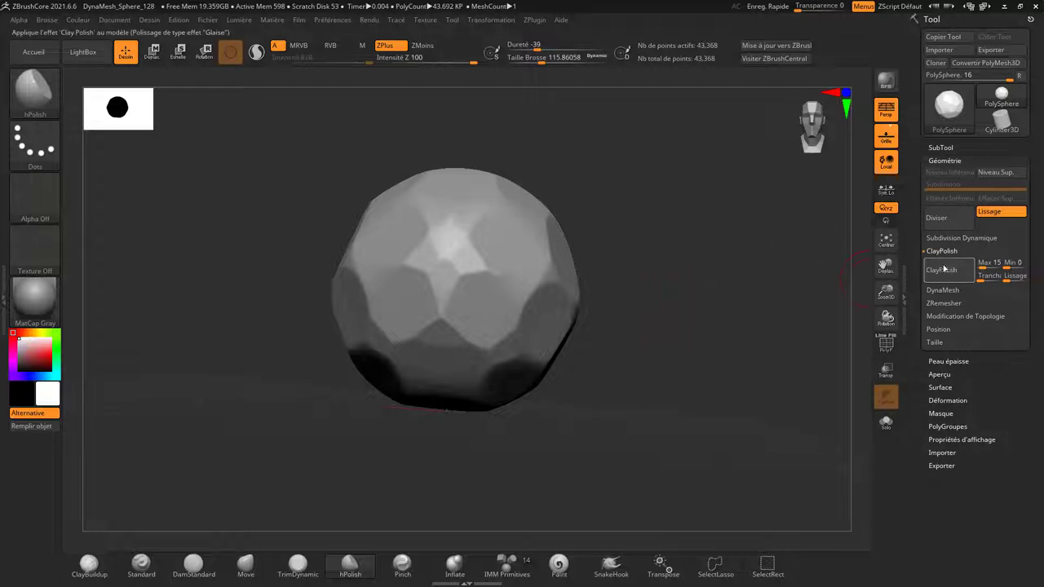
click(944, 269)
drag(661, 325, 672, 314)
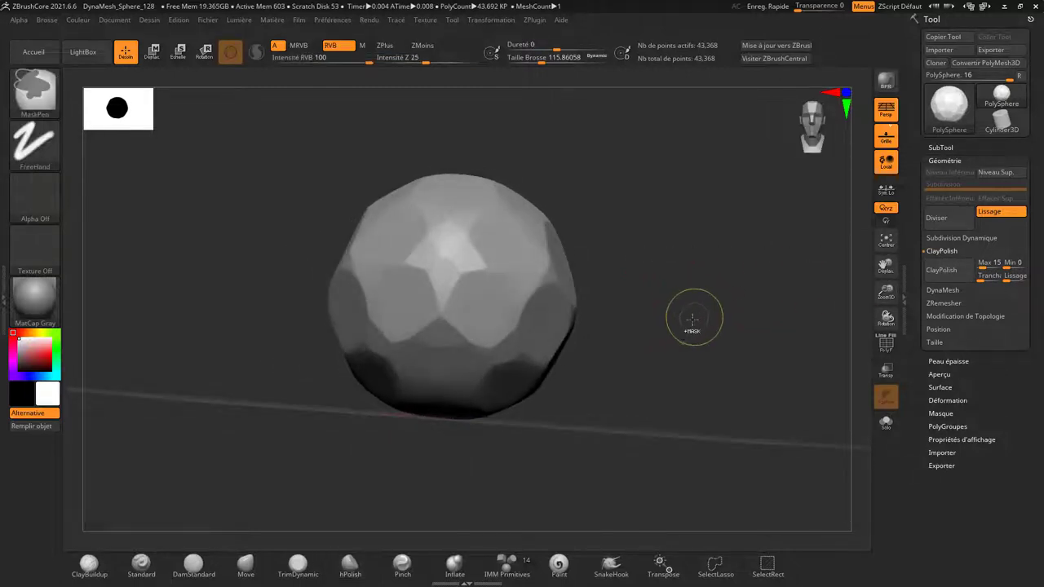
- Apply ClayPolish again, set Tranchant sharpness to 0, and clear the mask from the sphere
click(972, 289)
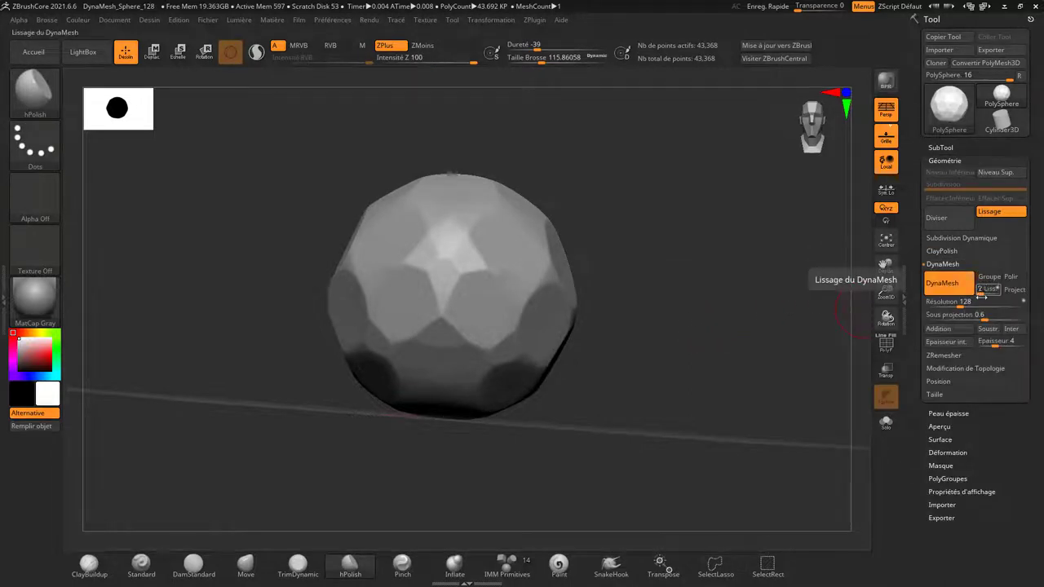
click(954, 252)
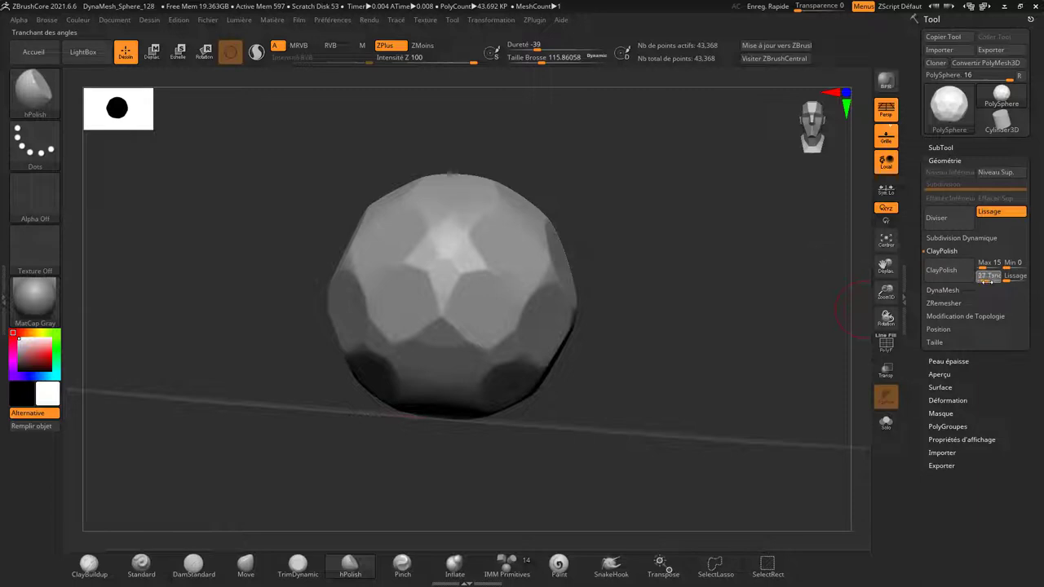
click(952, 273)
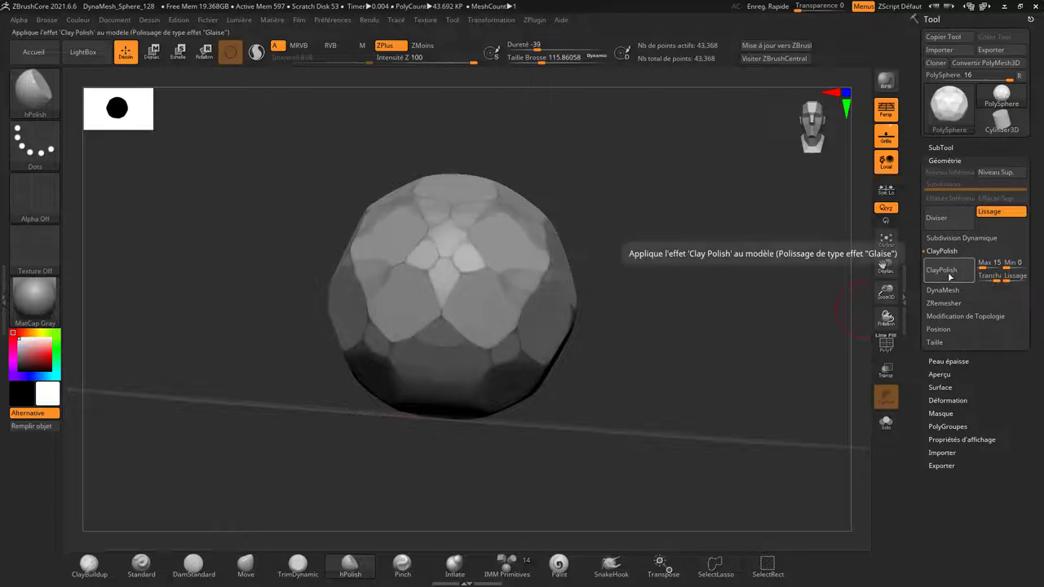
drag(668, 302, 666, 323)
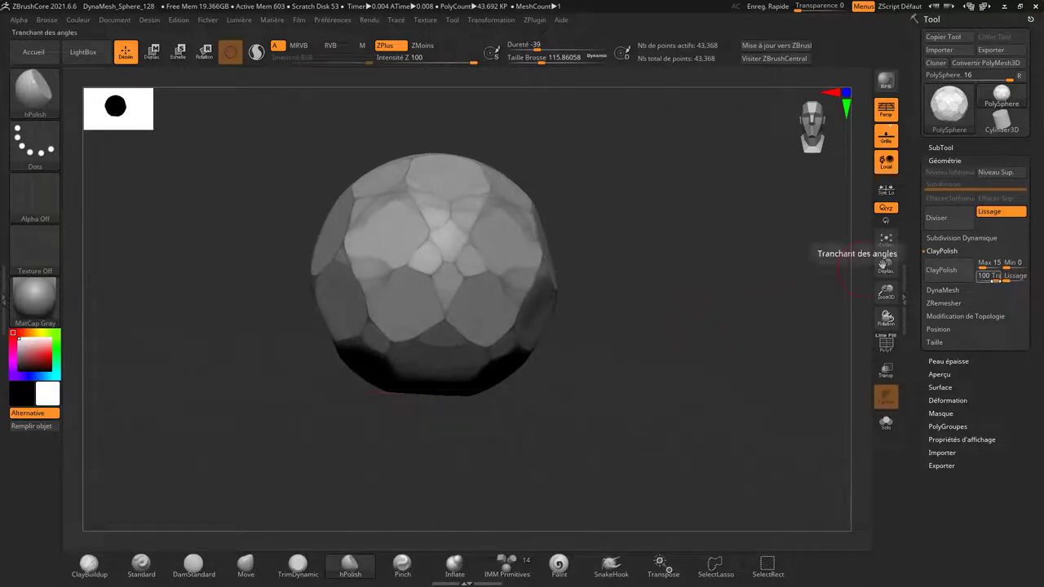
drag(987, 277, 972, 277)
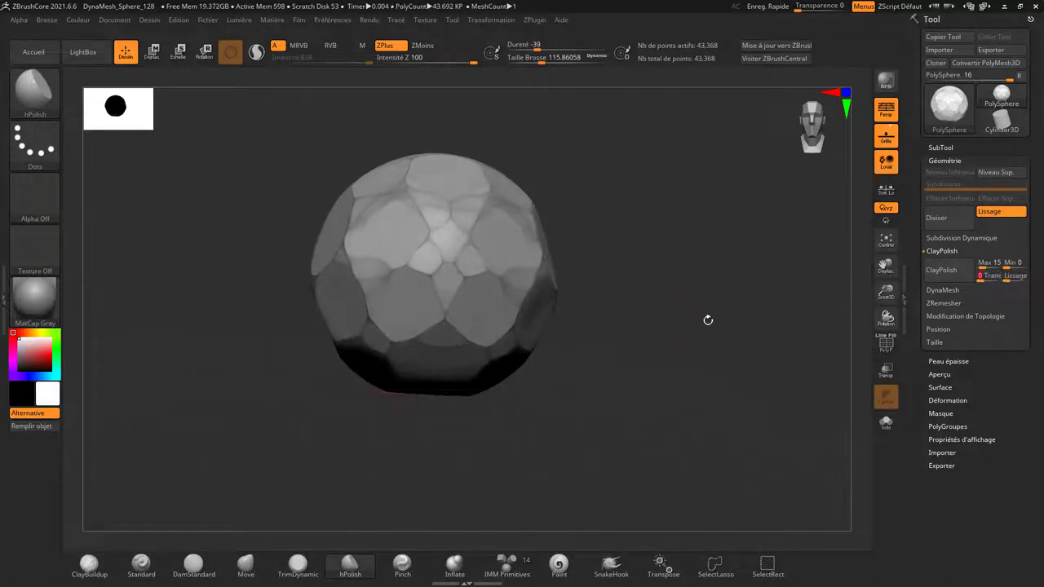
ctrl+drag(650, 331, 656, 333)
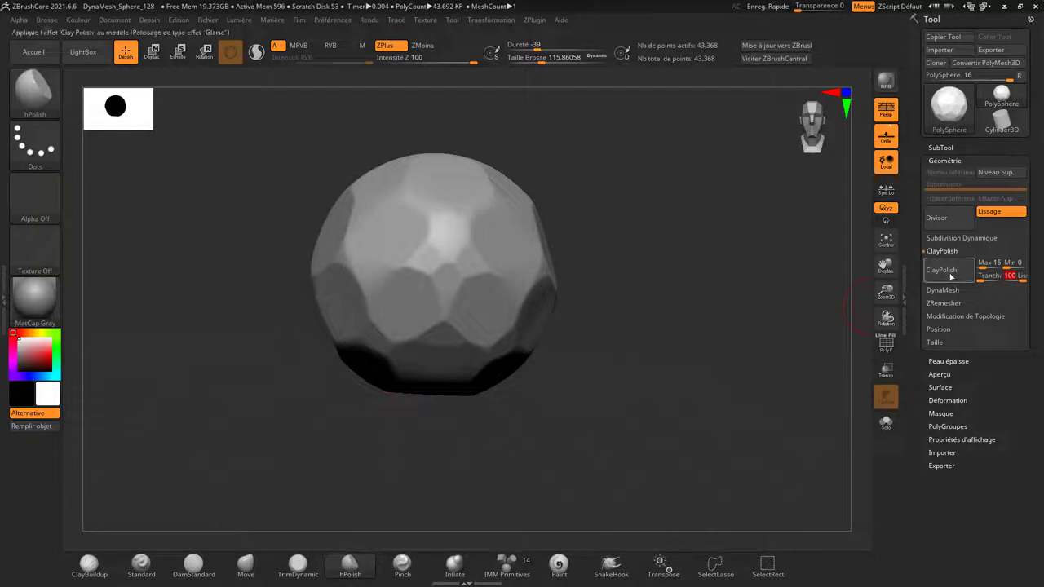
- Set ClayPolish Lissage to 0 and Tranchant to 37, then re-polish the sphere twice
click(951, 276)
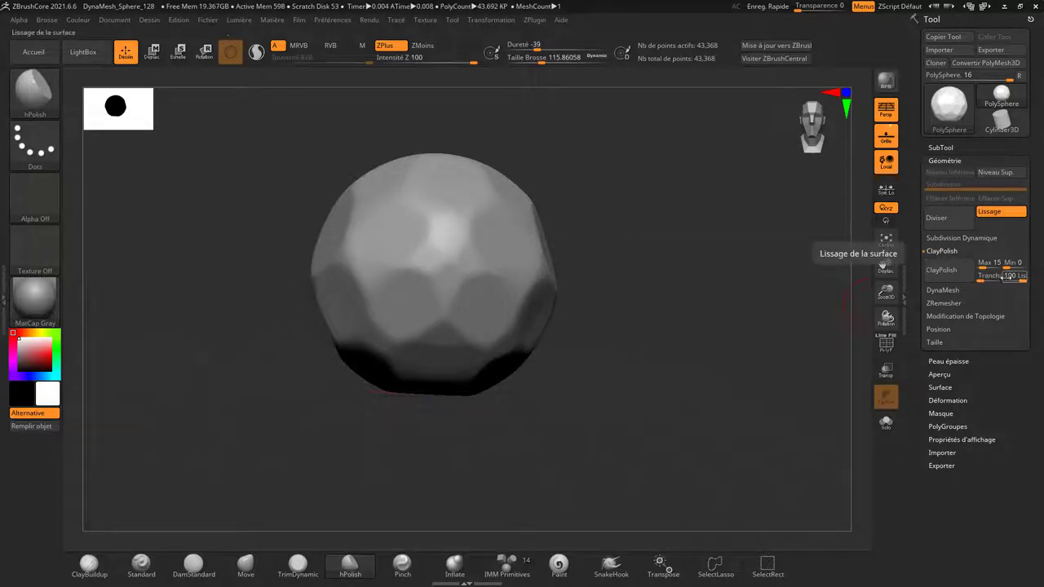
drag(1021, 279, 983, 279)
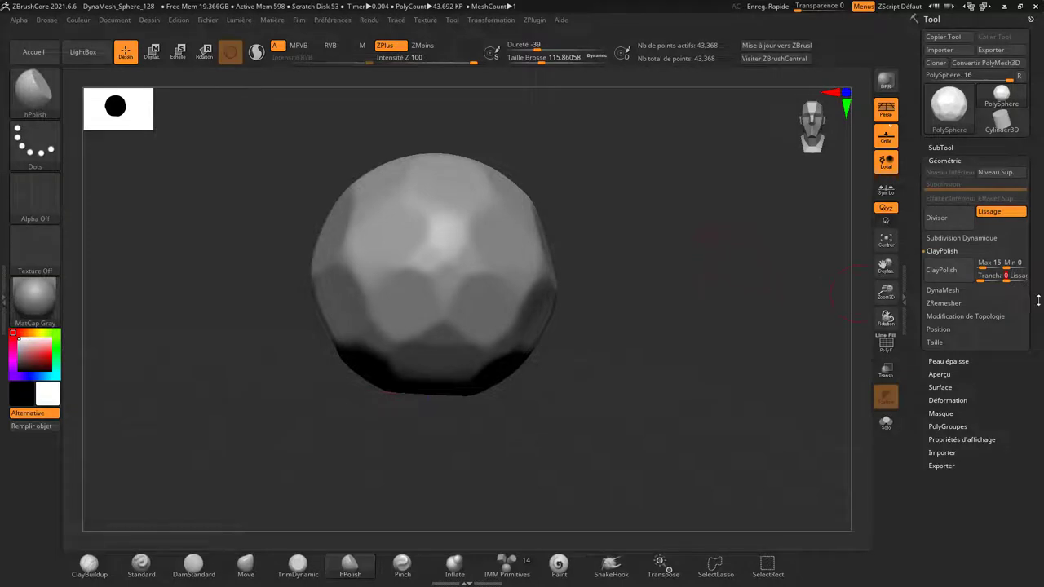
drag(983, 279, 985, 279)
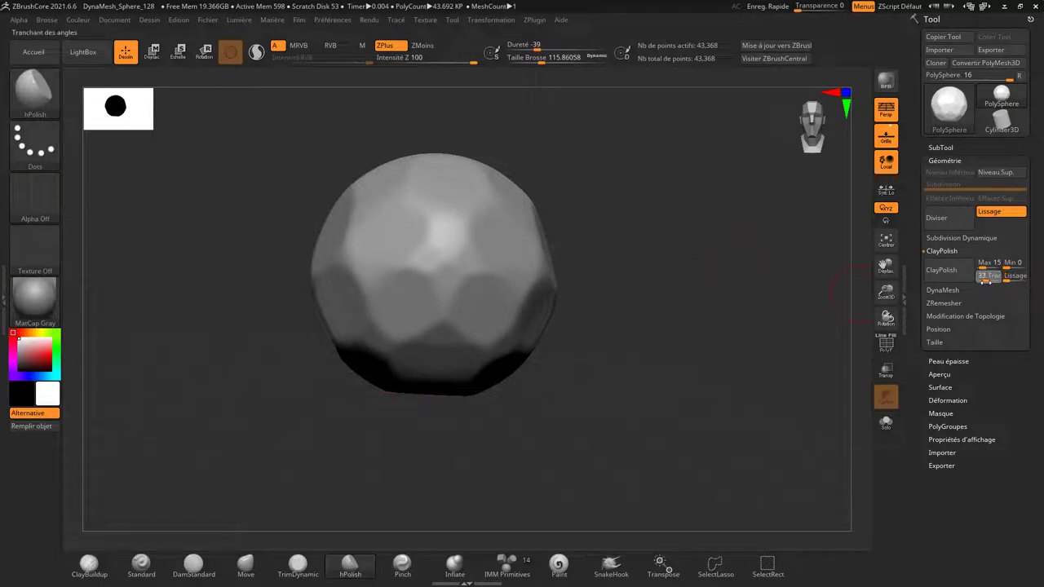
click(941, 270)
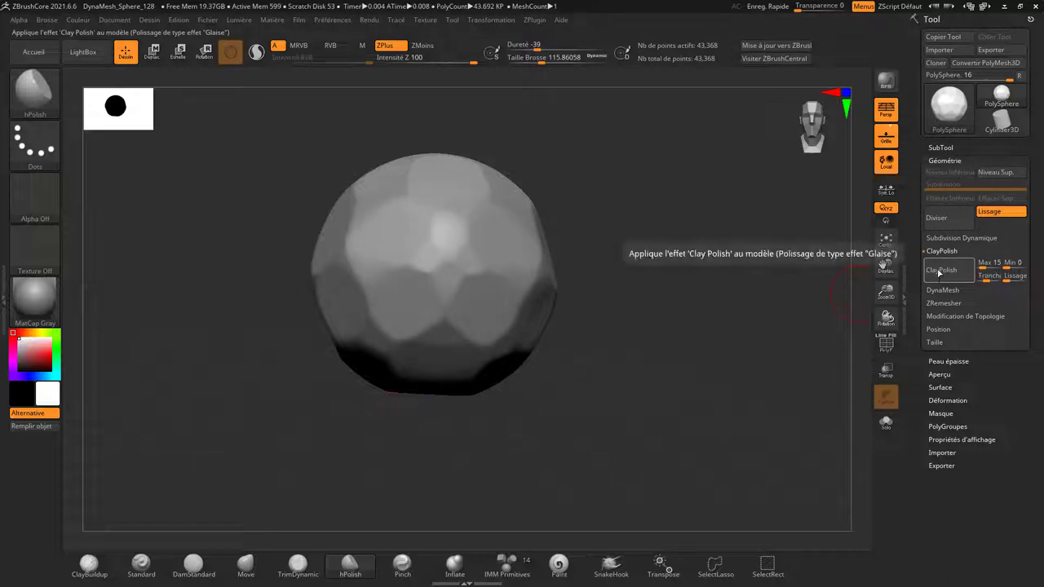
click(943, 272)
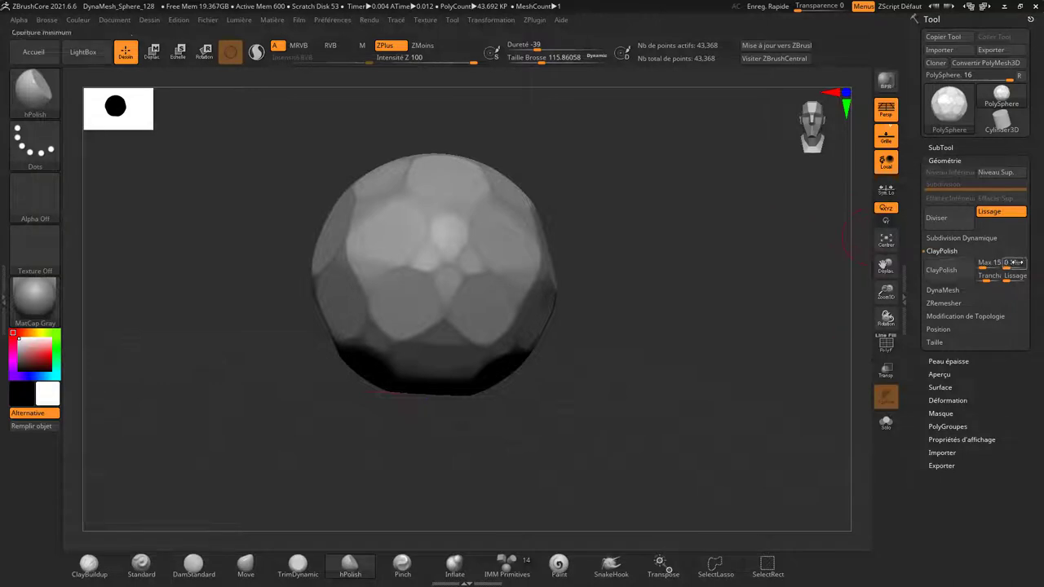
mouse_move(989, 276)
text(37)
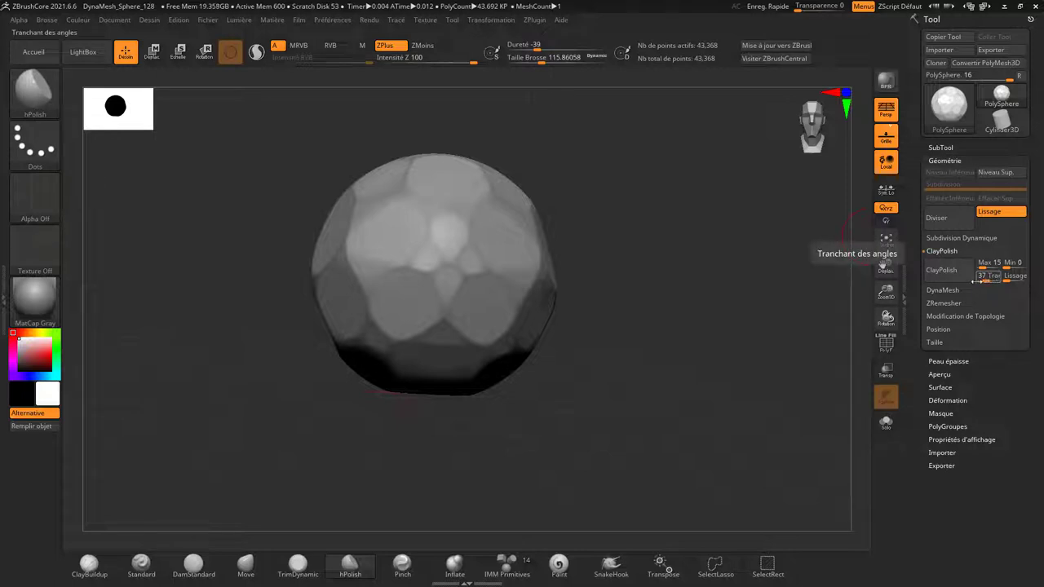
- Step the subdivision level down and back up, then hide all but a narrow vertical band
key(shift+d)
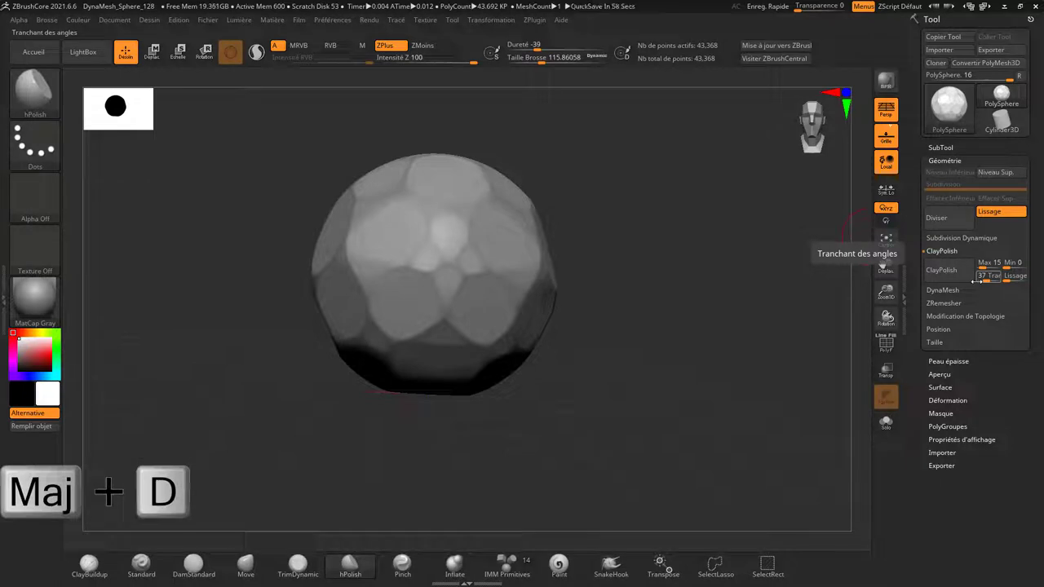
key(d)
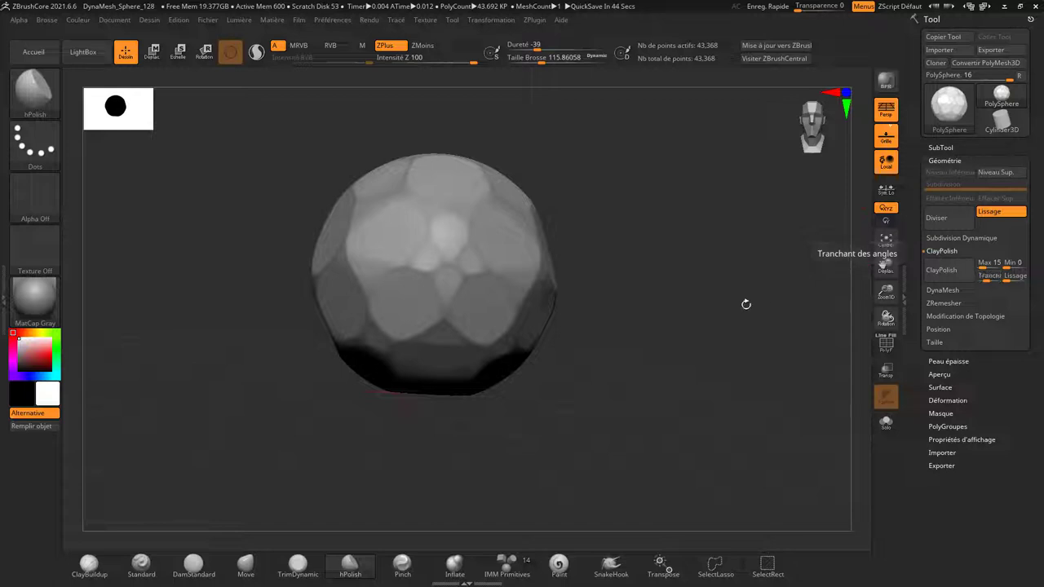
drag(807, 310, 734, 310)
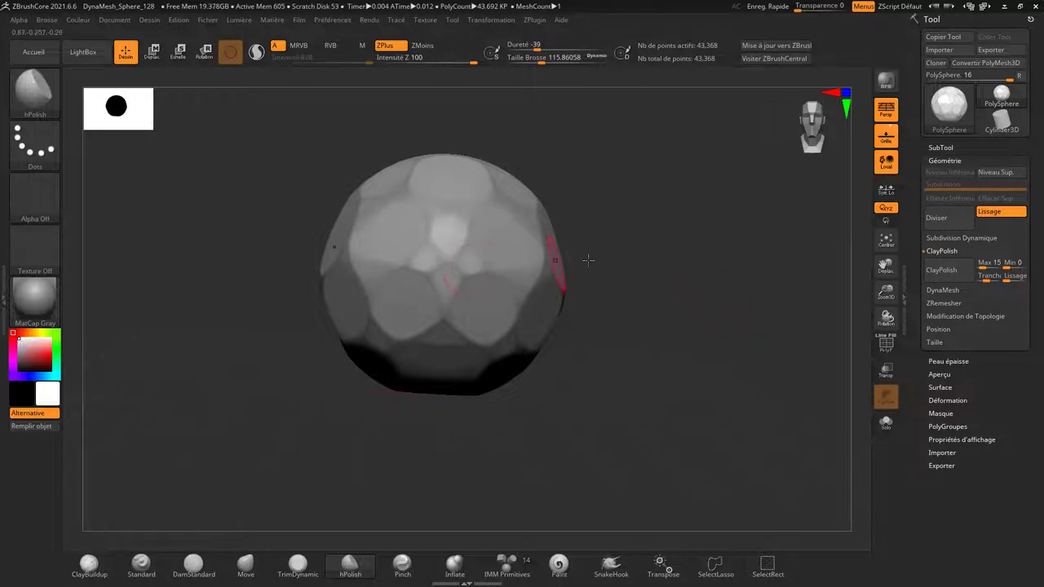
ctrl+shift+drag(312, 145, 441, 409)
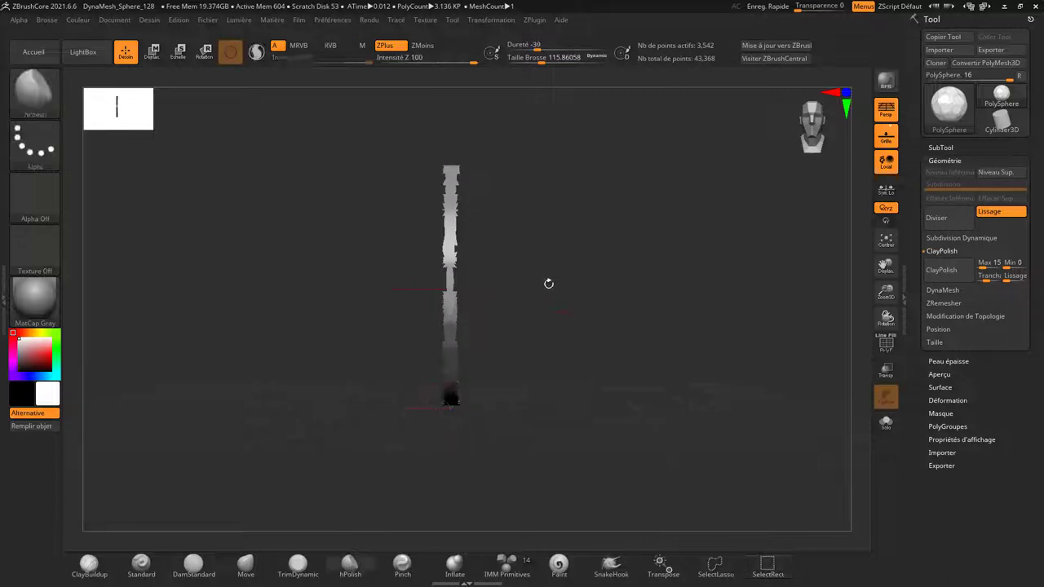
mouse_move(548, 283)
mouse_down()
mouse_move(582, 272)
mouse_move(622, 285)
mouse_move(559, 287)
mouse_move(552, 269)
mouse_up()
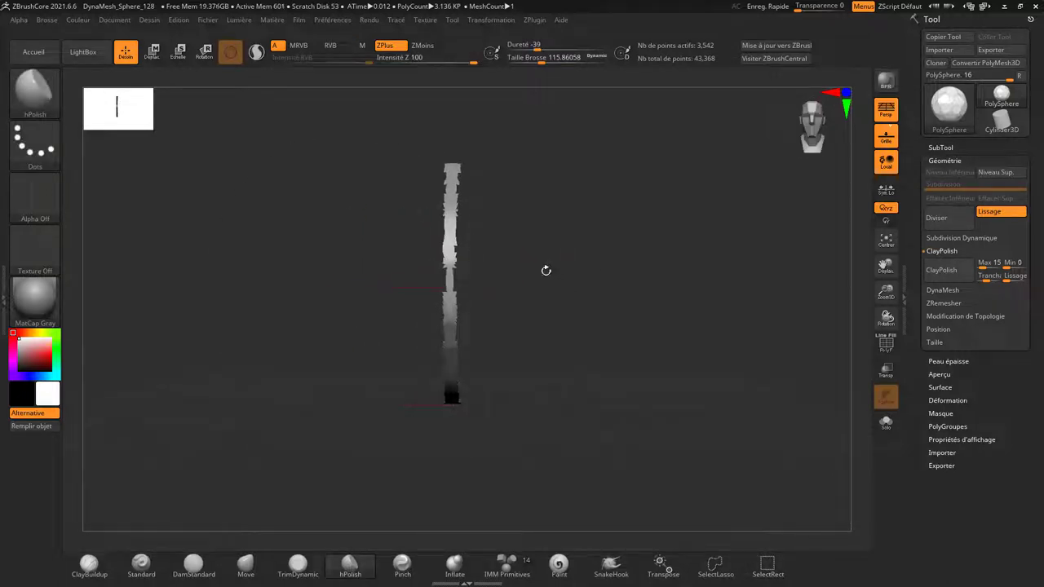
- Unhide the sphere, keep only its left half visible, and expand Modification de Topologie
ctrl+shift+click(544, 271)
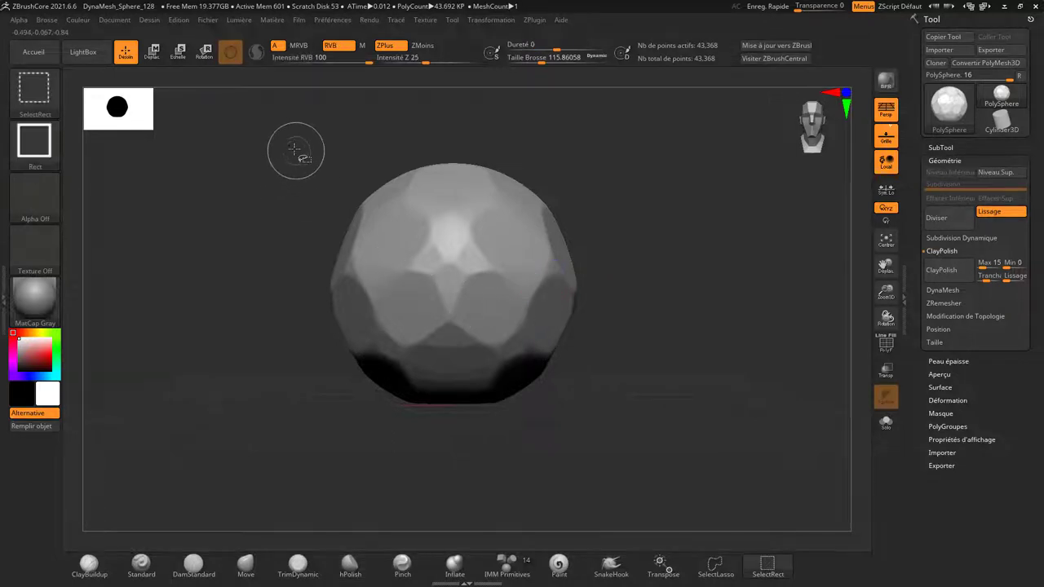
mouse_move(281, 145)
ctrl+shift+mouse_down()
mouse_move(342, 281)
mouse_move(426, 423)
ctrl+shift+mouse_up()
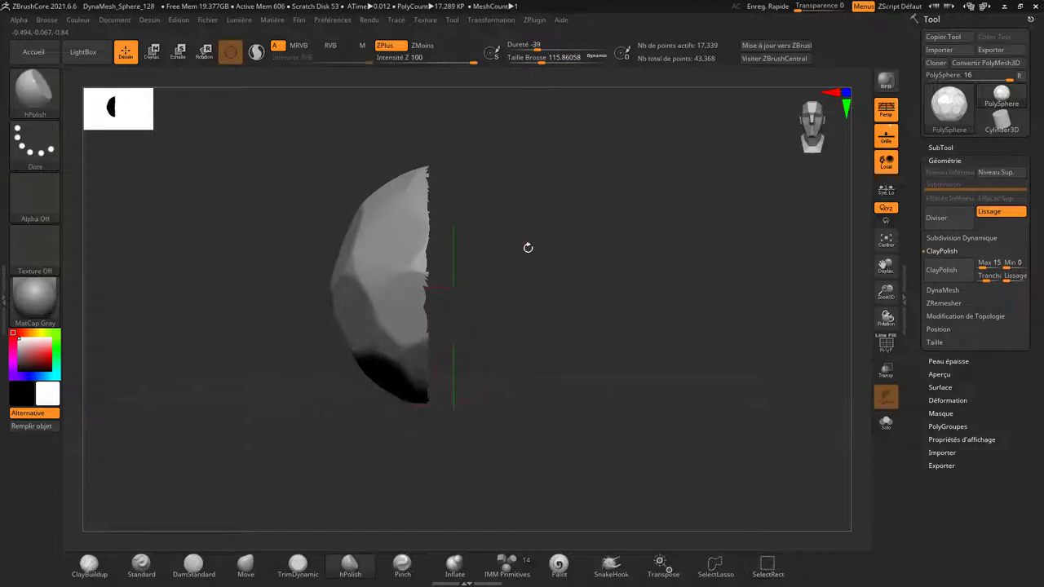
click(935, 318)
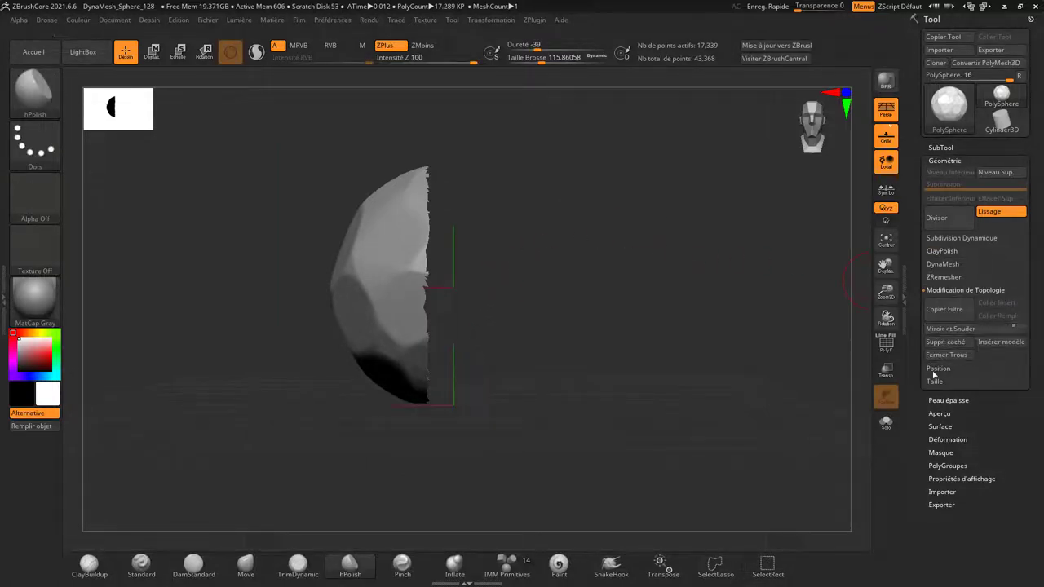
- Delete the hidden half with Suppr. caché and enable Double display on the half-shell
click(947, 346)
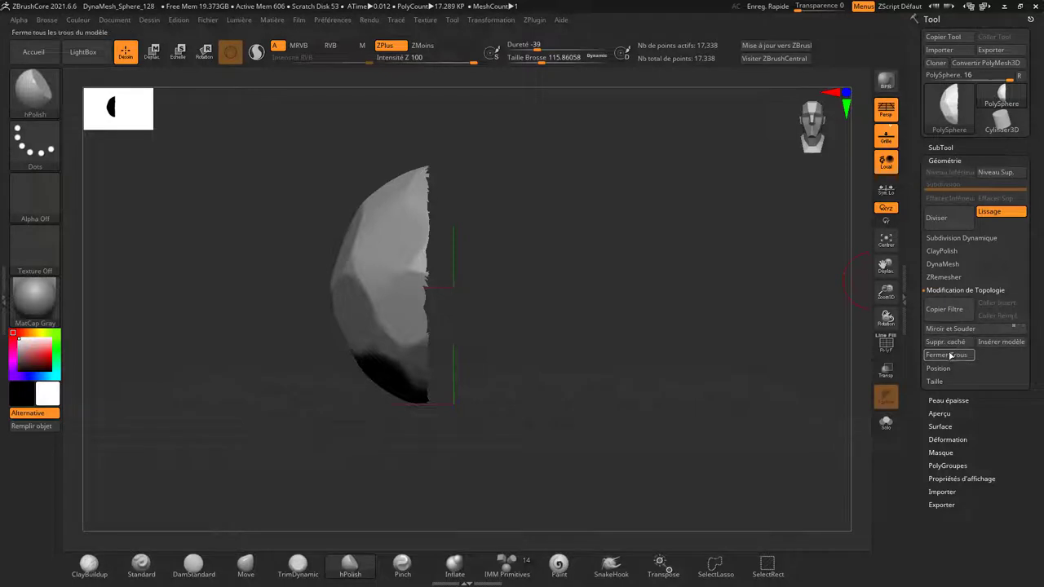
mouse_move(762, 319)
mouse_down()
mouse_move(750, 333)
mouse_move(874, 363)
mouse_up()
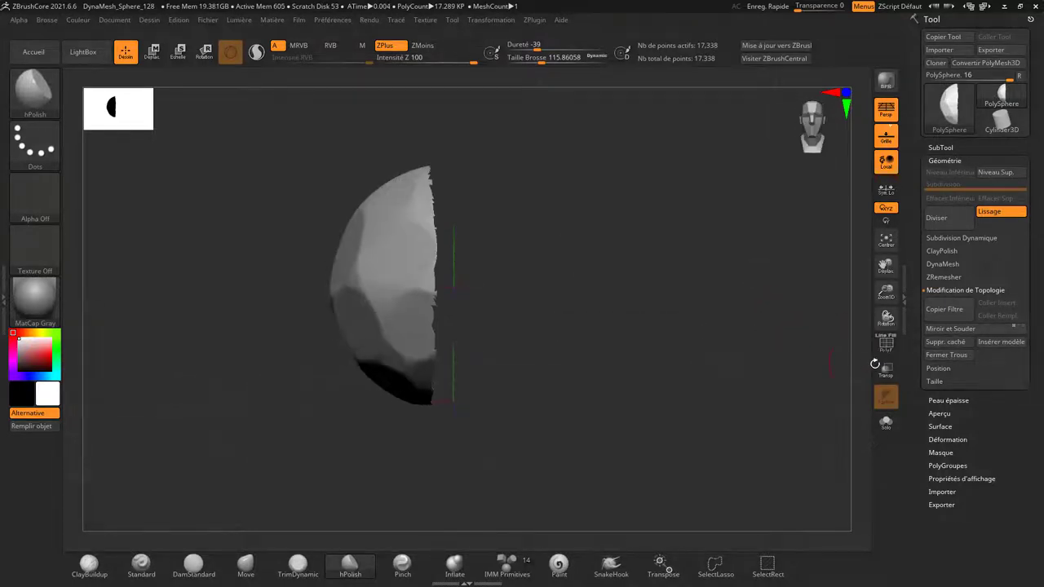
click(952, 480)
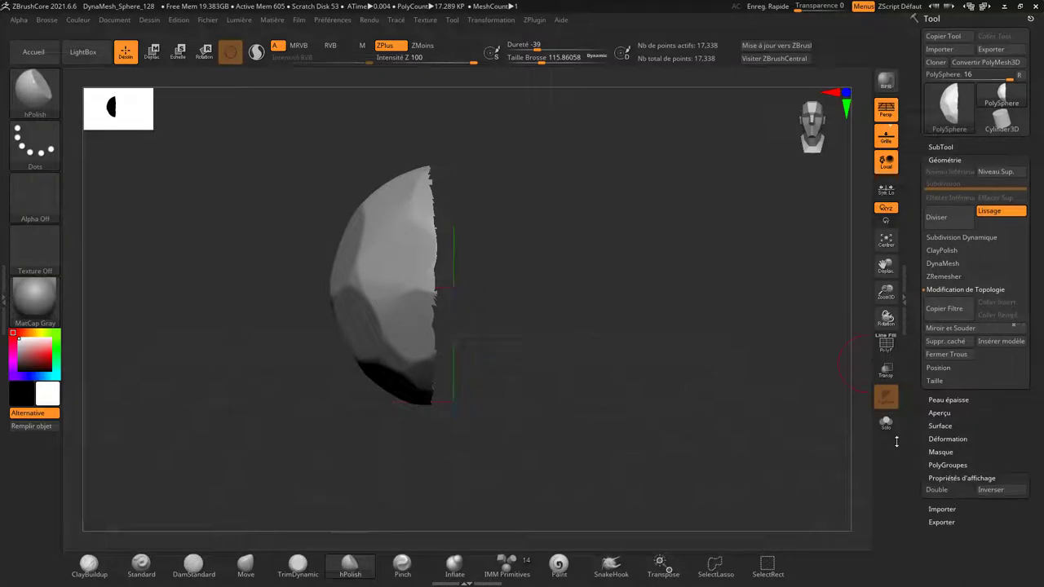
click(934, 491)
mouse_move(669, 352)
mouse_down()
mouse_move(582, 345)
mouse_move(622, 400)
mouse_move(570, 395)
mouse_move(640, 299)
mouse_up()
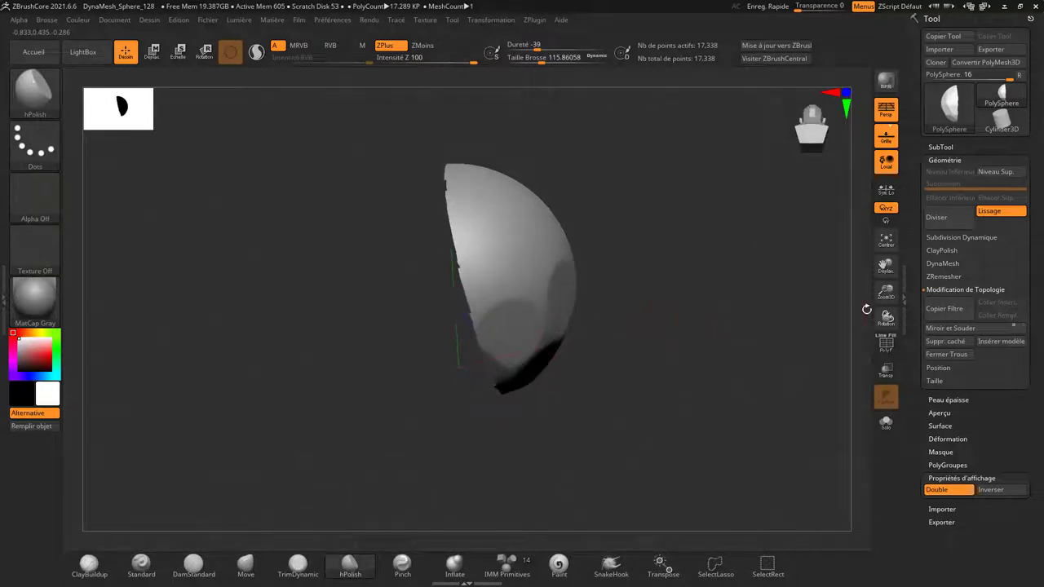
- Apply ClayPolish to the half-shell, turn on PolyF wireframe, and orbit to a front view
click(939, 251)
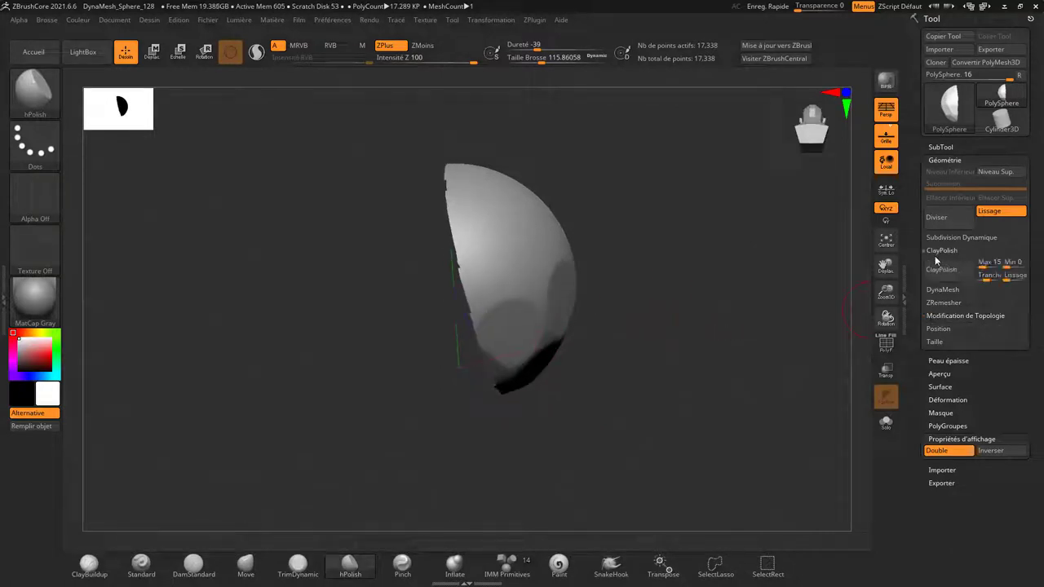
click(941, 269)
drag(714, 338, 702, 338)
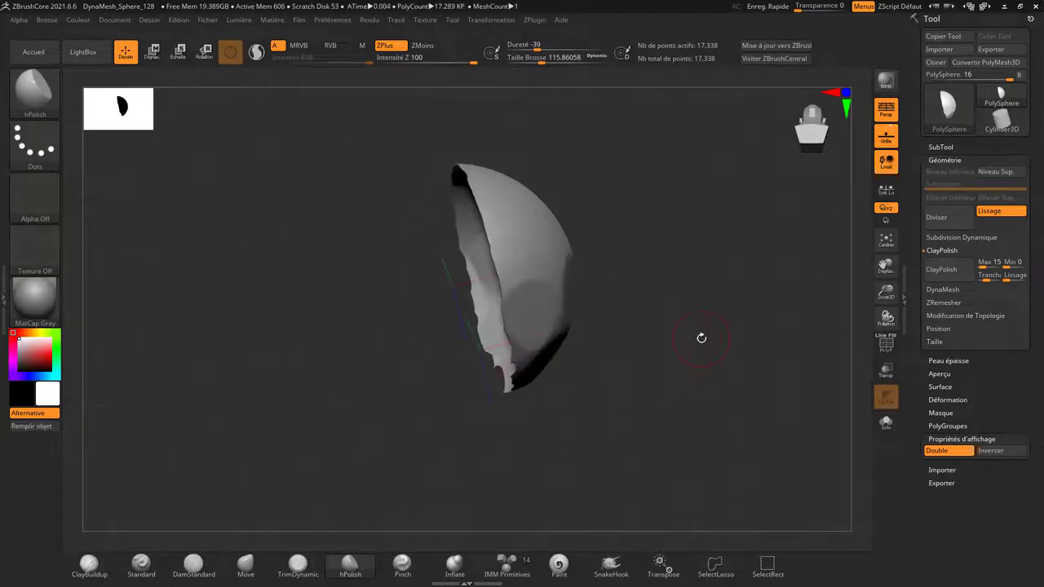
click(886, 343)
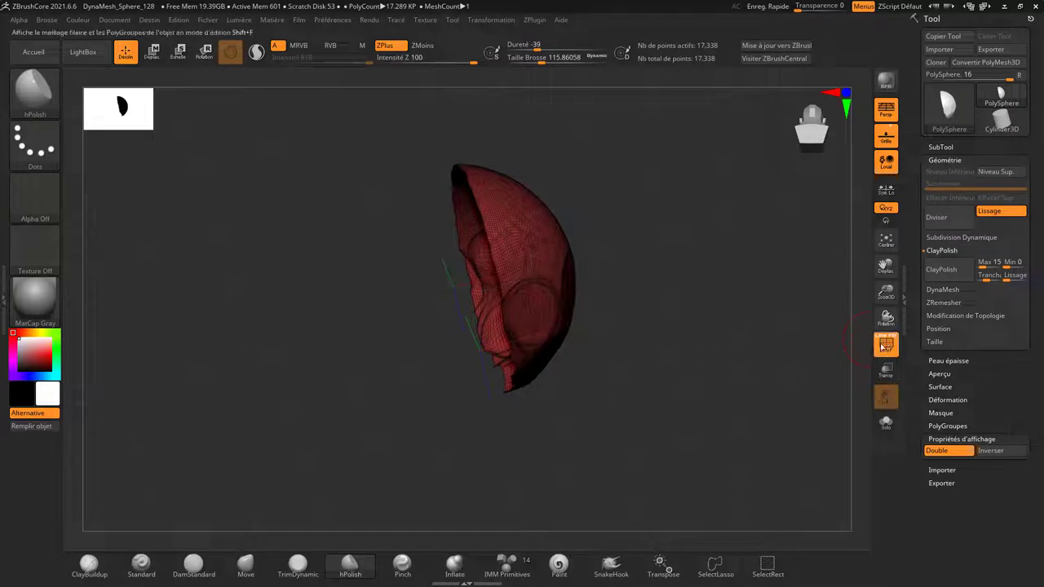
drag(717, 338, 708, 334)
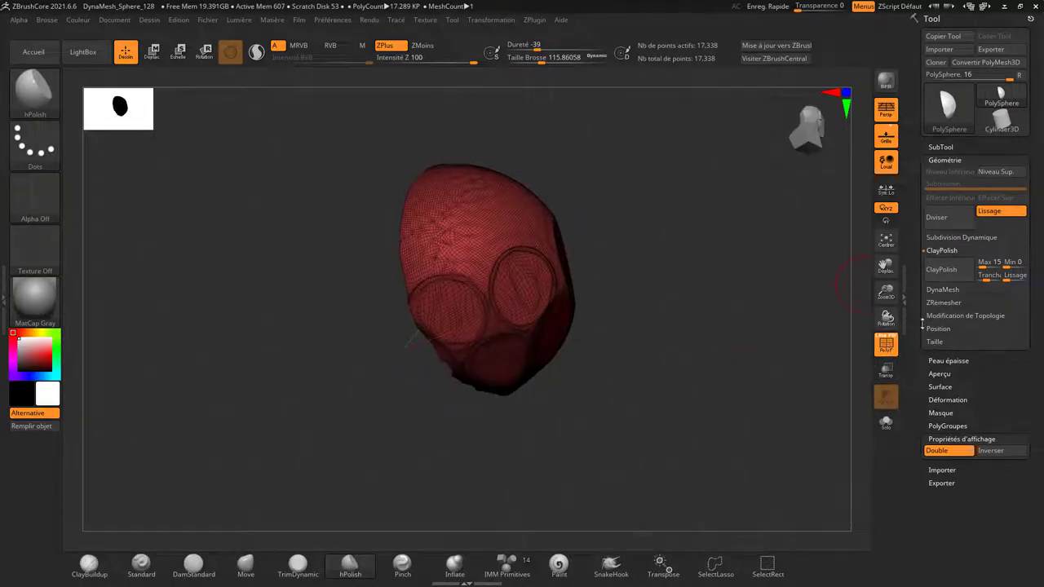
mouse_move(758, 312)
mouse_down()
mouse_move(713, 317)
mouse_move(688, 305)
mouse_move(802, 309)
mouse_move(776, 280)
mouse_move(736, 296)
mouse_move(731, 319)
mouse_move(706, 325)
mouse_move(687, 350)
mouse_move(715, 312)
mouse_up()
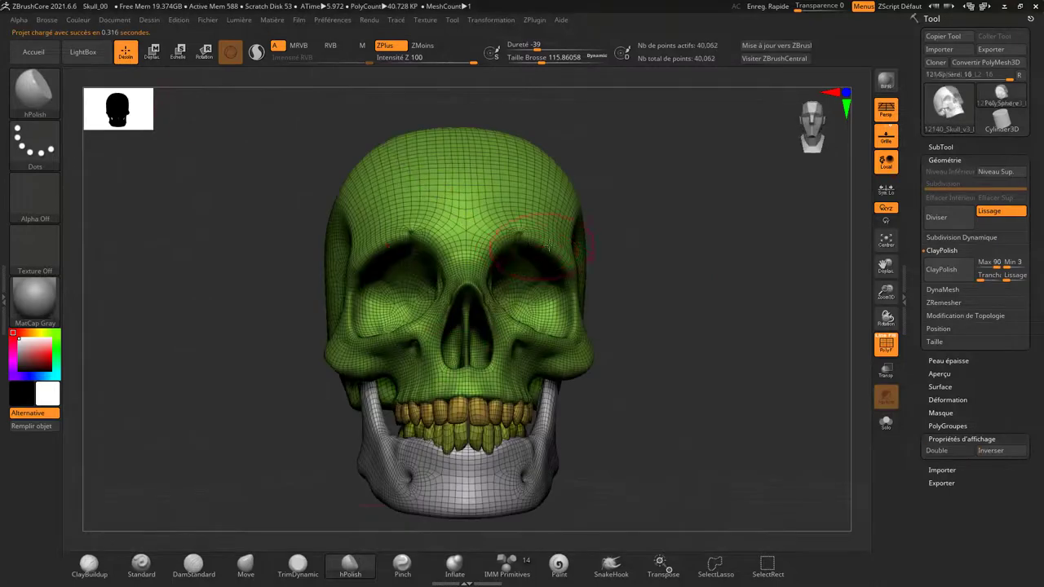
- Hide the PolyF wireframe and turn the skull to a three-quarter view
mouse_move(699, 270)
mouse_down()
mouse_move(671, 285)
mouse_move(694, 285)
mouse_move(673, 293)
mouse_up()
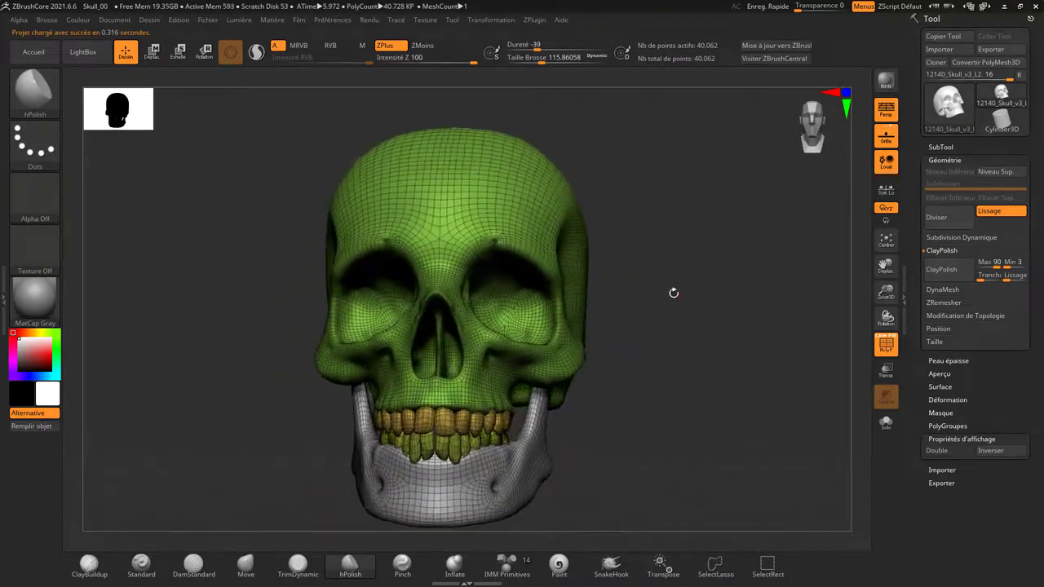
click(887, 347)
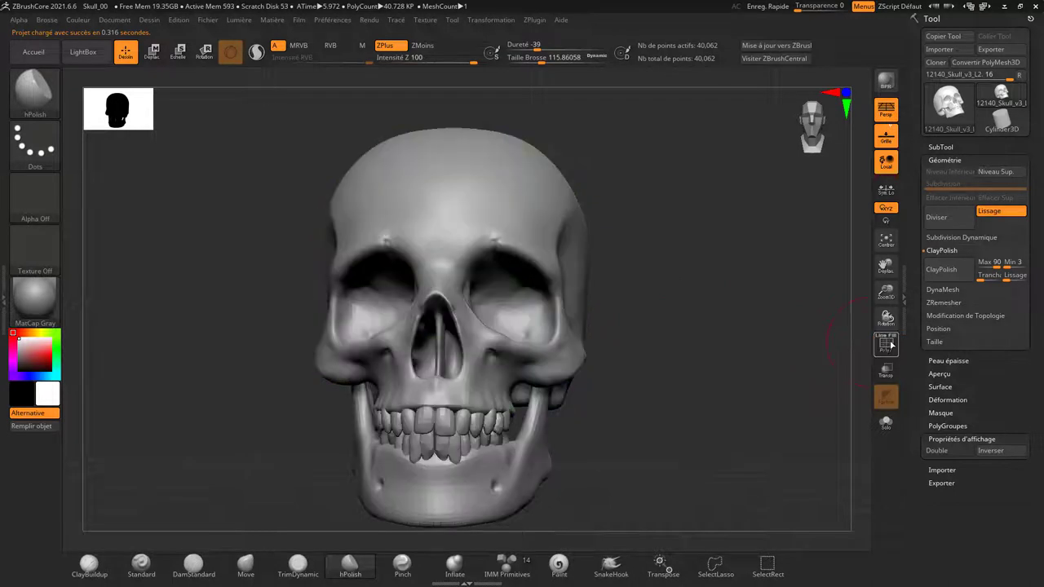
mouse_move(685, 317)
mouse_down()
mouse_move(764, 310)
mouse_move(760, 290)
mouse_up()
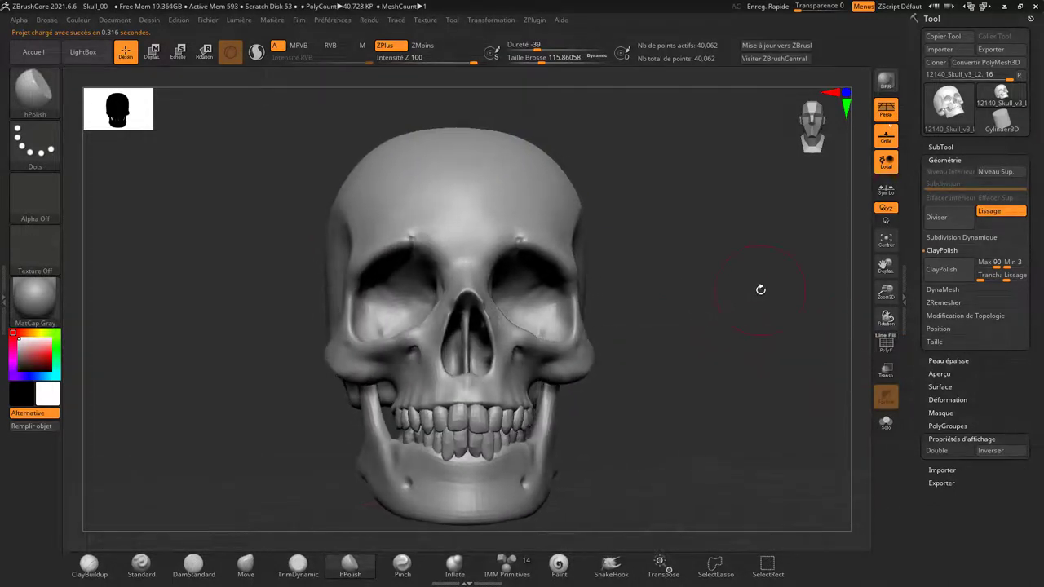
- Set the ClayPolish edge sharpness (Tranchant) to 43 under Geometry
click(983, 288)
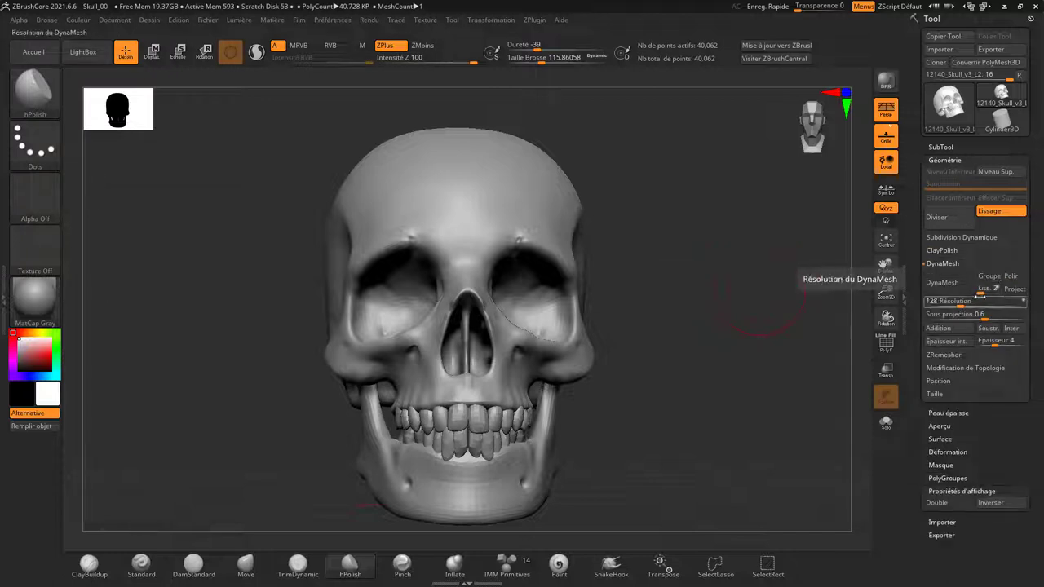
click(961, 250)
click(981, 275)
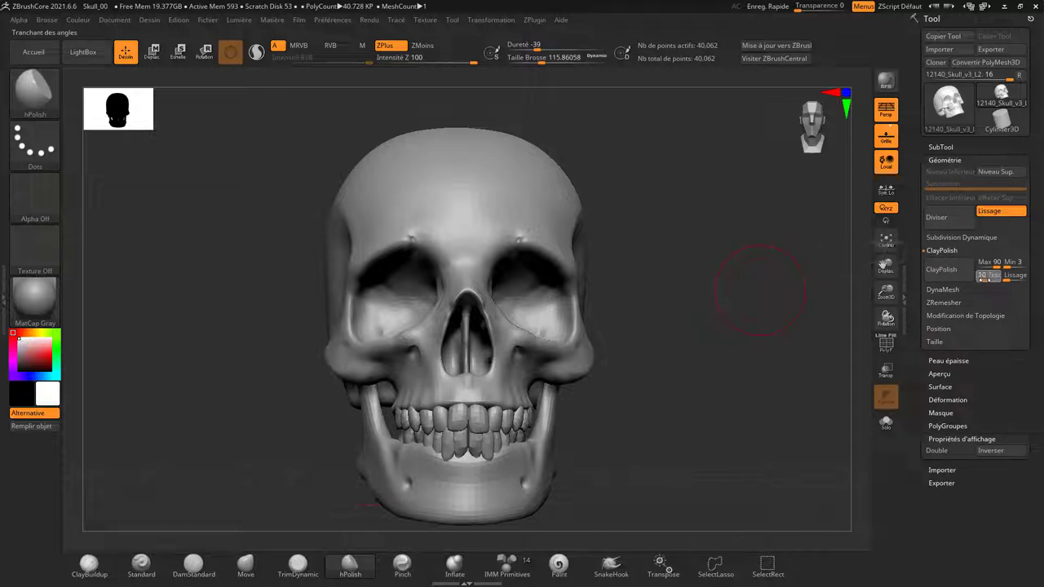
text(3)
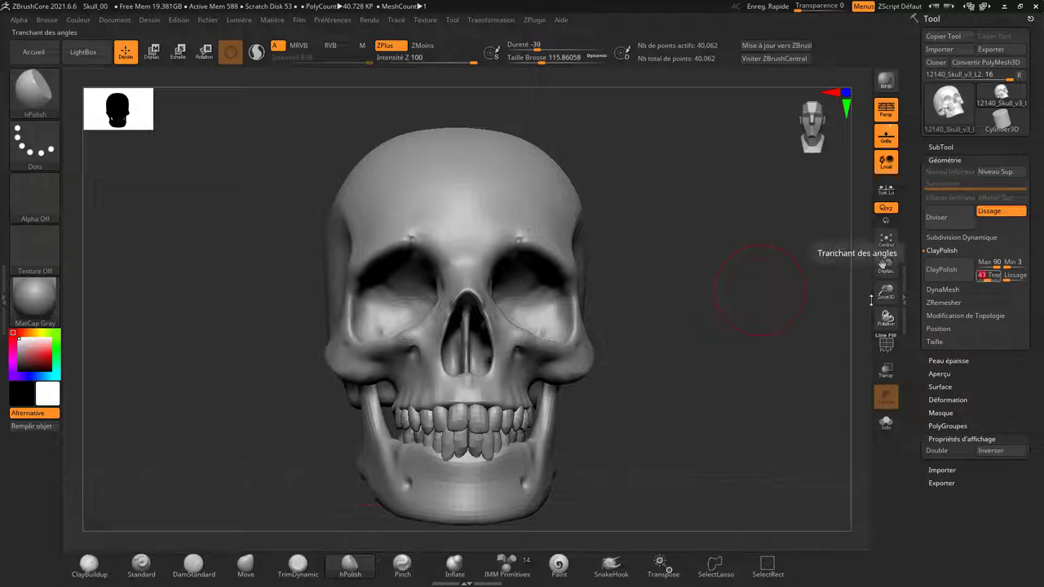
key(Return)
- Apply ClayPolish, inspect the faceted skull from side and three-quarter views, then undo it
click(948, 276)
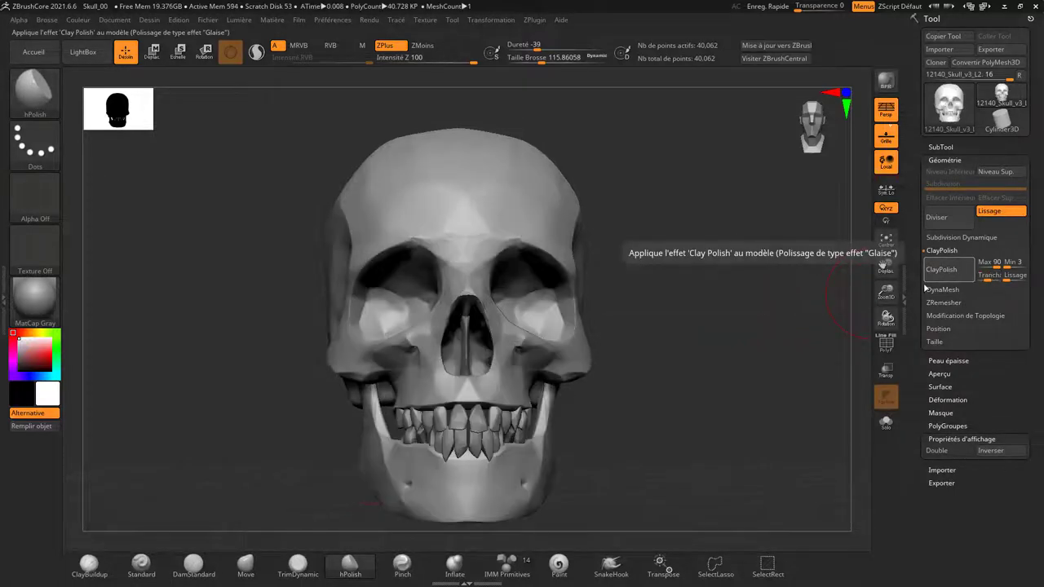
mouse_move(664, 356)
mouse_down()
mouse_move(708, 372)
mouse_move(628, 372)
mouse_move(668, 372)
mouse_move(657, 373)
mouse_up()
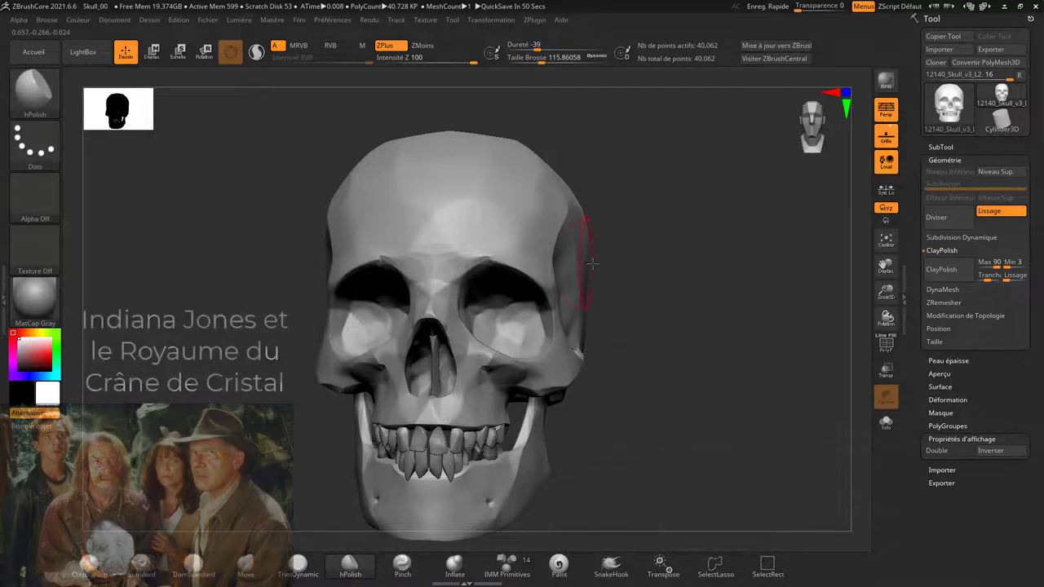
mouse_move(655, 368)
mouse_down()
mouse_move(684, 283)
mouse_move(703, 280)
mouse_move(642, 288)
mouse_up()
key(shift+d)
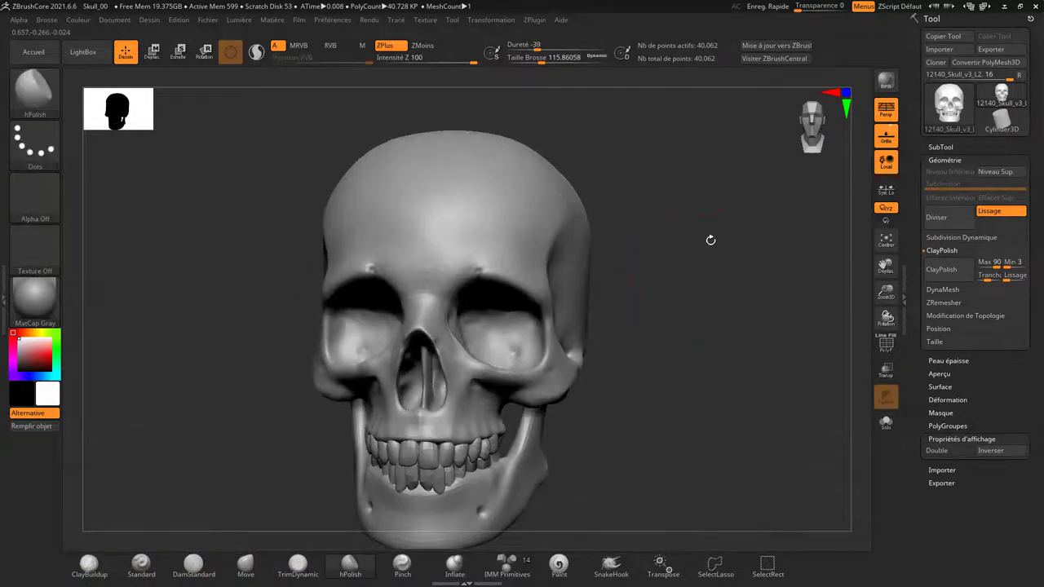
mouse_move(988, 275)
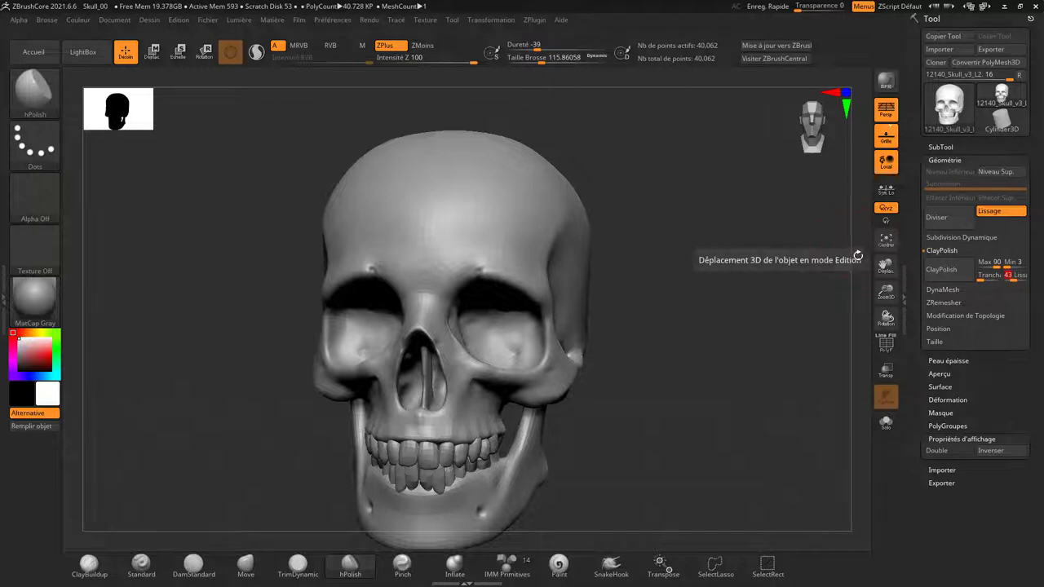
- Apply ClayPolish again, orbit to check it, then undo it
click(951, 272)
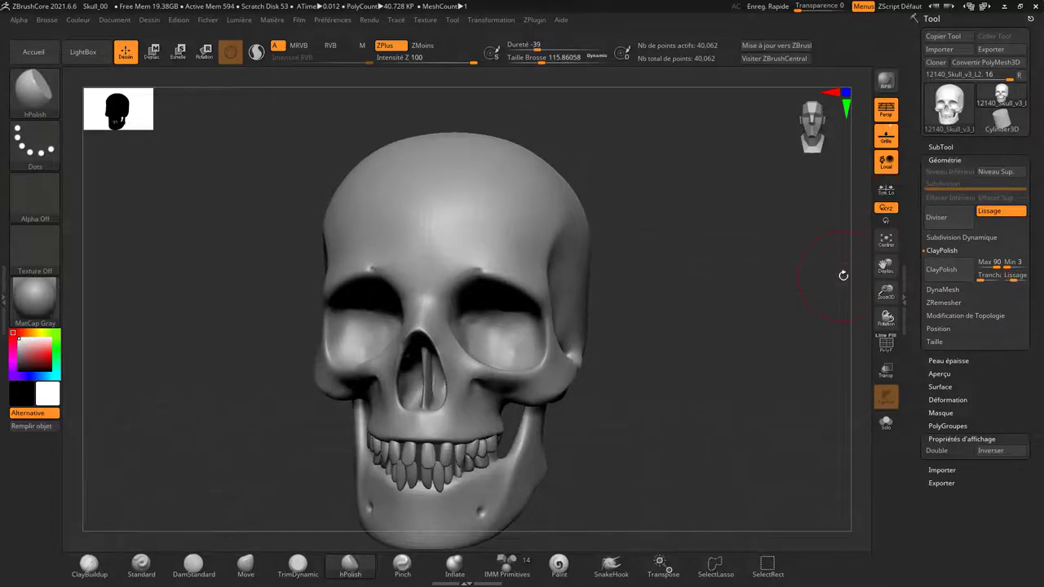
mouse_move(595, 354)
mouse_down()
mouse_move(672, 345)
mouse_move(603, 353)
mouse_move(624, 357)
mouse_up()
key(ctrl+z)
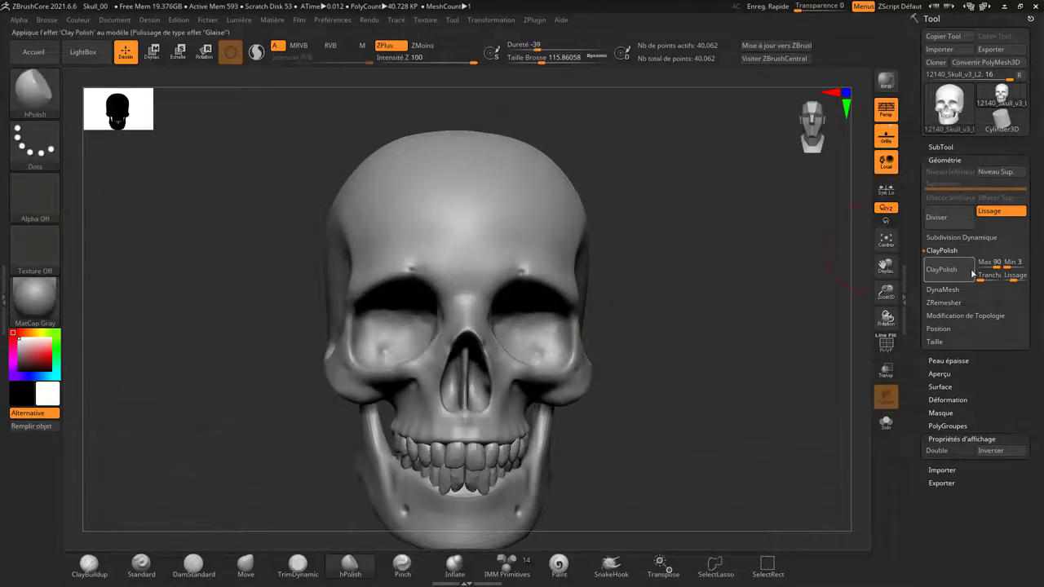
- Lower the ClayPolish smoothing (Lissage) to 0 and reapply ClayPolish to facet the skull
drag(1013, 278, 982, 277)
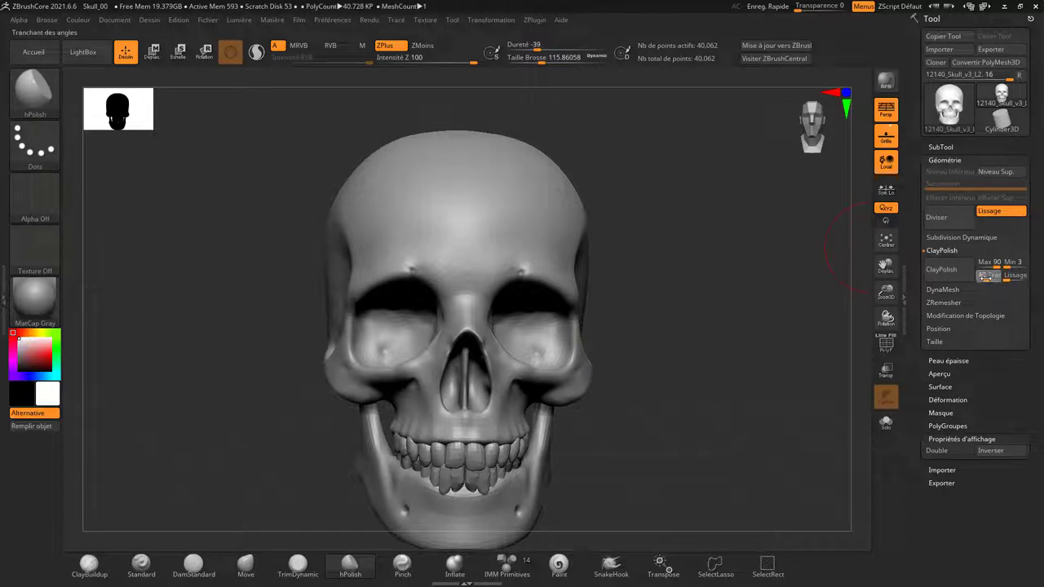
click(941, 270)
drag(683, 297, 711, 302)
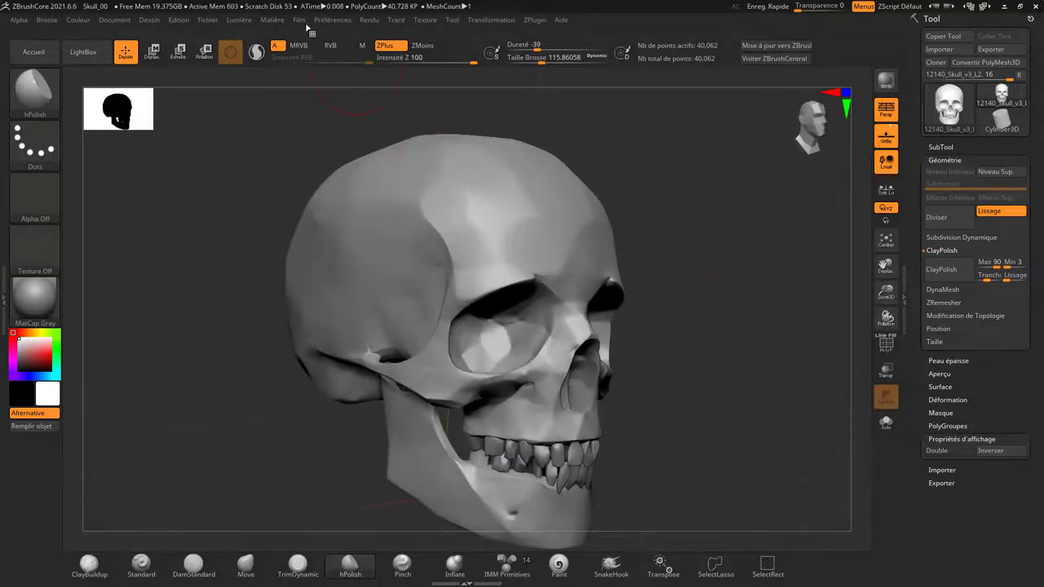
- Enable ambient occlusion in the Render menu and nudge its intensity slider up
click(367, 21)
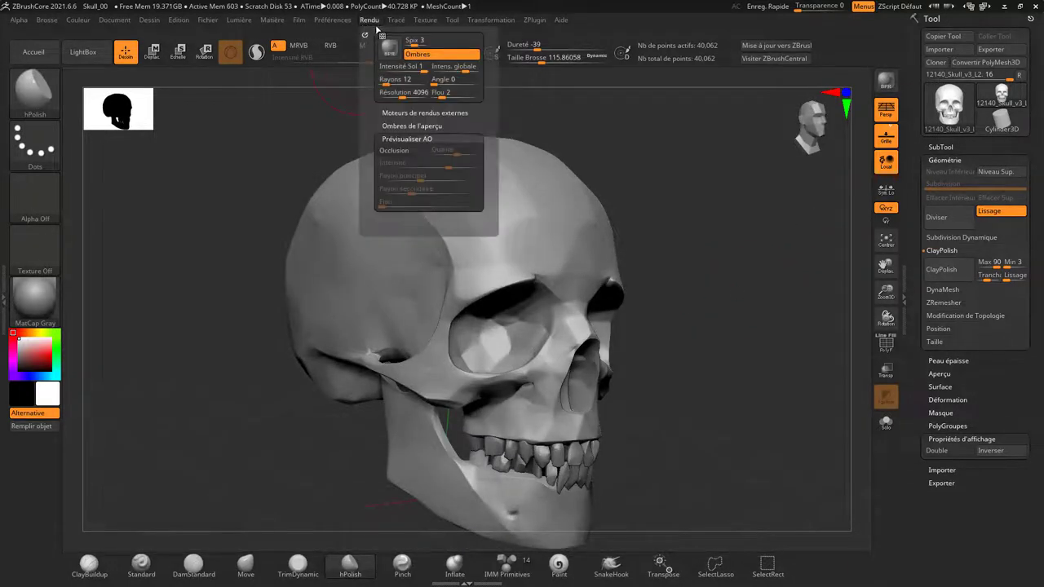
click(410, 154)
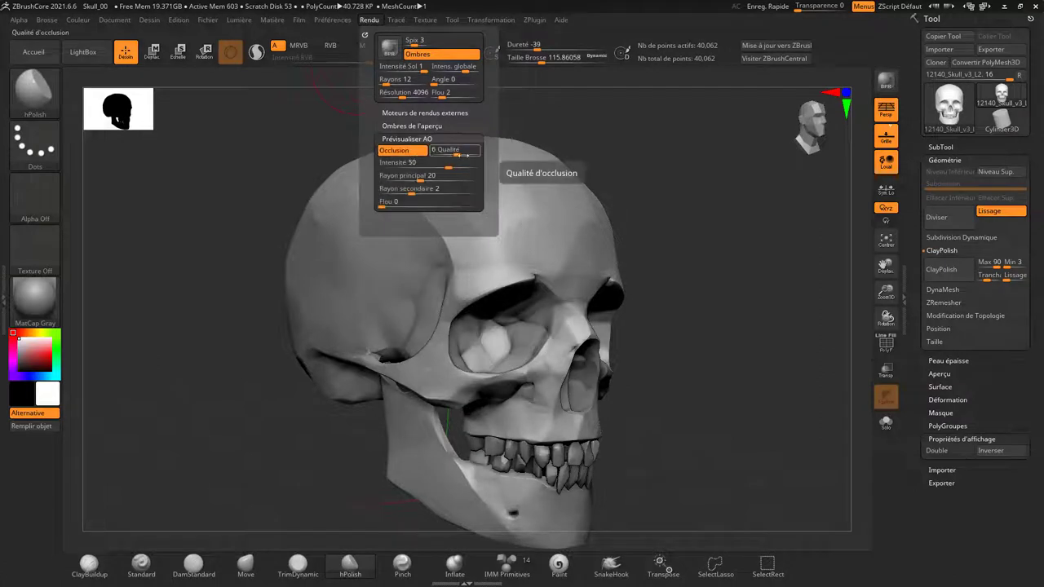
click(436, 174)
text(30)
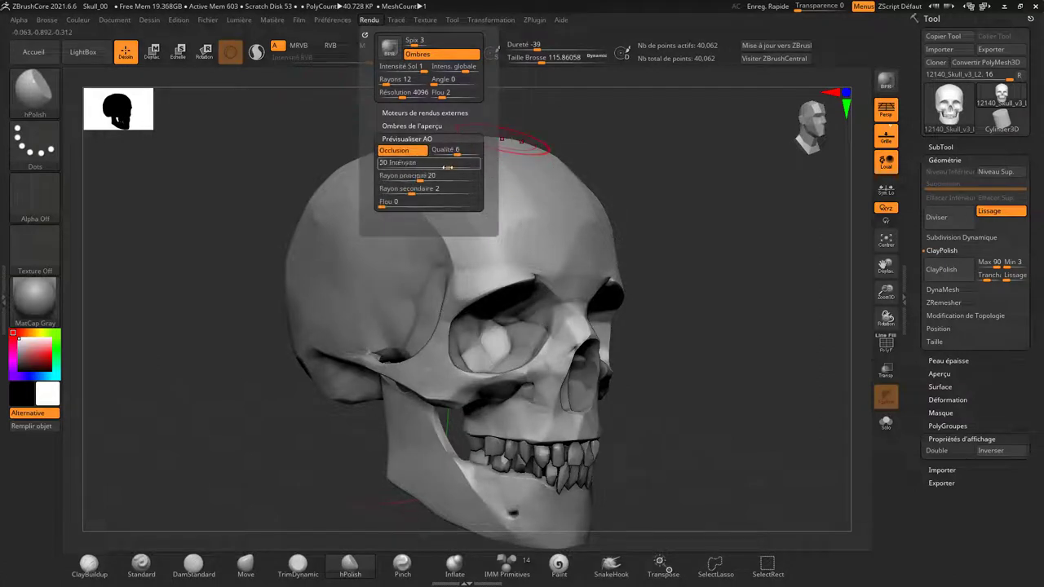
drag(448, 167, 437, 164)
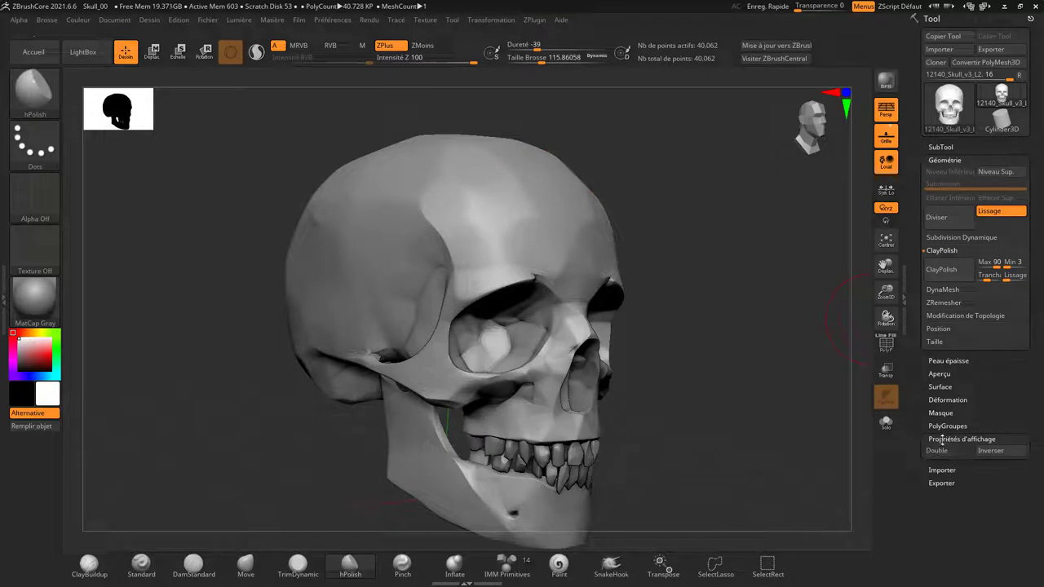
- Apply a Contrast deformation to the skull from Tool > Deformation
click(941, 413)
click(943, 399)
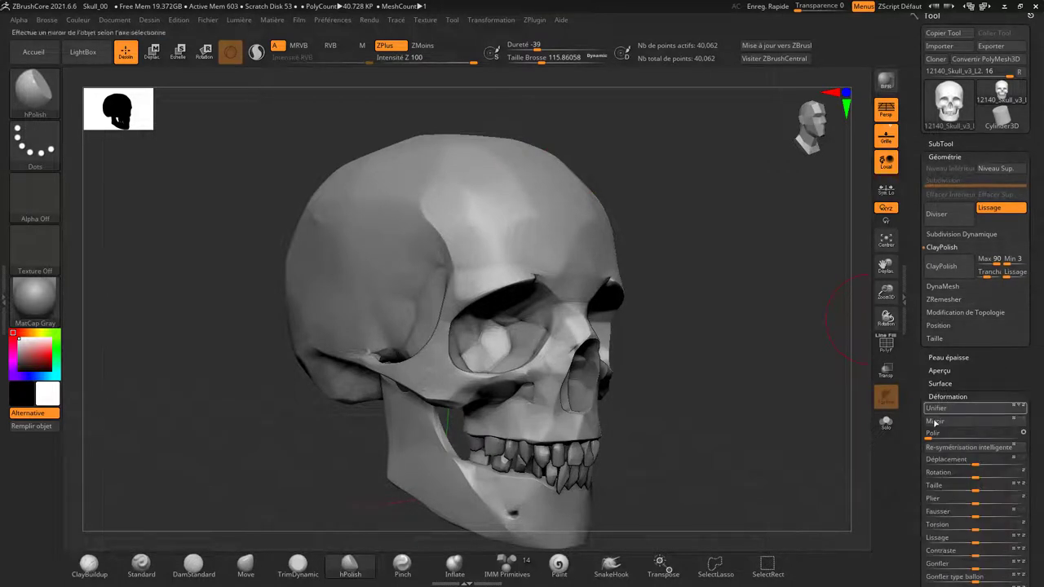
scroll(917, 440, down, 2)
scroll(945, 391, down, 2)
scroll(970, 359, down, 1)
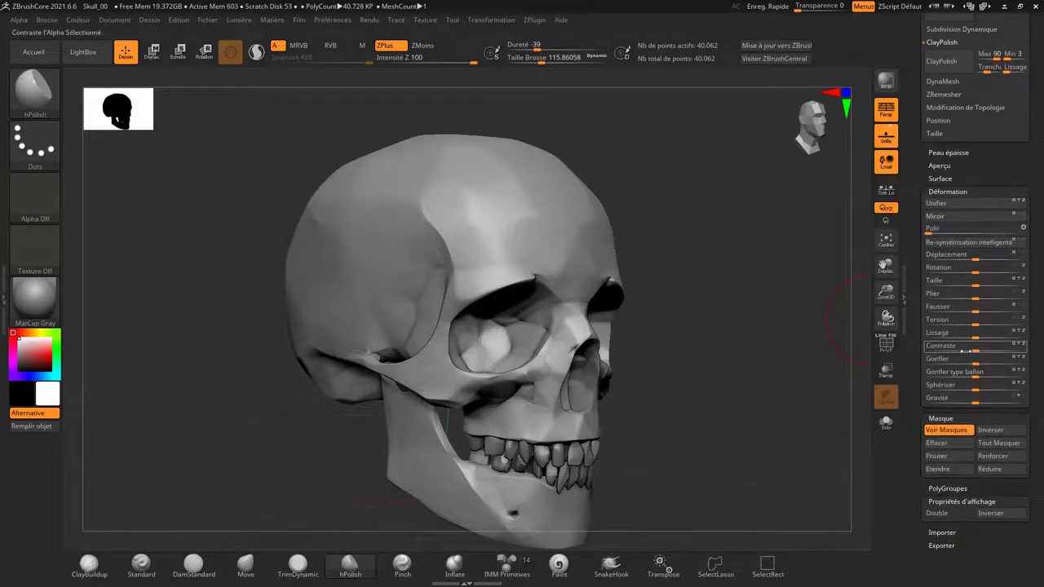
mouse_move(975, 350)
mouse_down()
mouse_move(964, 350)
mouse_move(992, 350)
mouse_move(980, 346)
mouse_up()
- Undo the contrast, turn the face to the left, and reapply ClayPolish
key(ctrl+z)
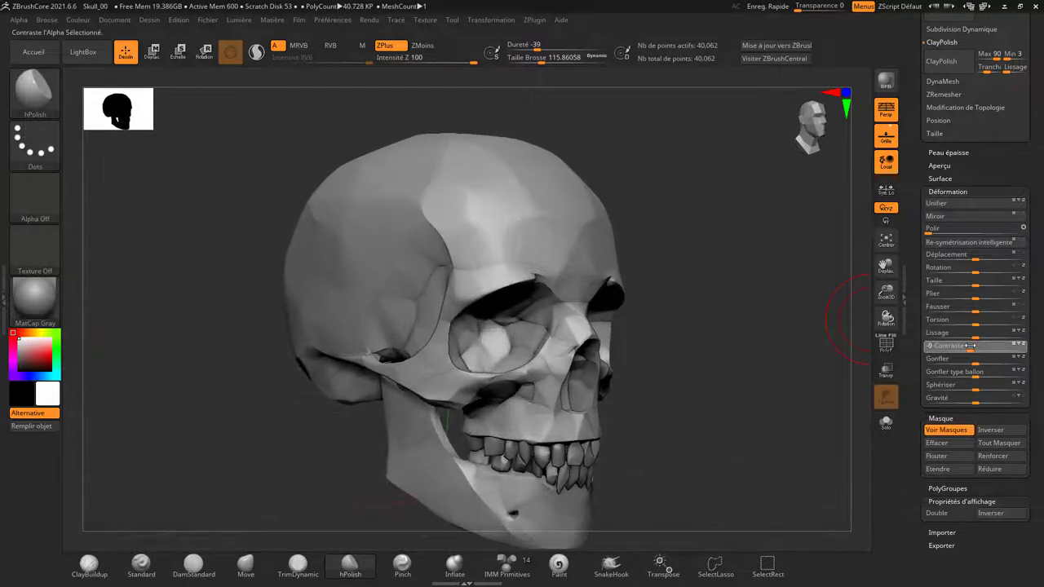
mouse_move(811, 371)
mouse_down()
mouse_move(731, 360)
mouse_move(793, 390)
mouse_move(717, 361)
mouse_move(750, 378)
mouse_move(793, 377)
mouse_up()
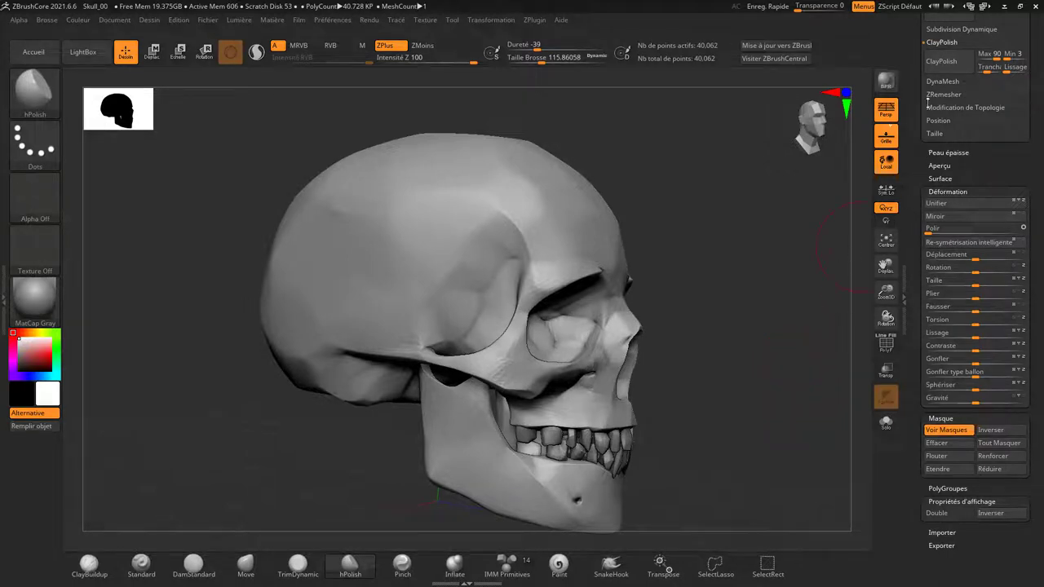
click(942, 62)
click(943, 81)
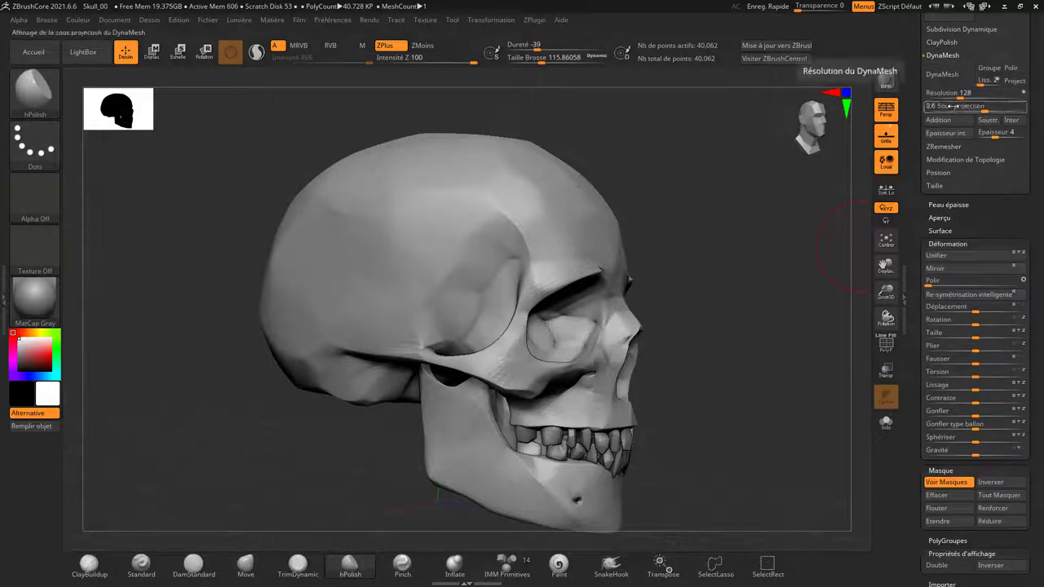
click(943, 147)
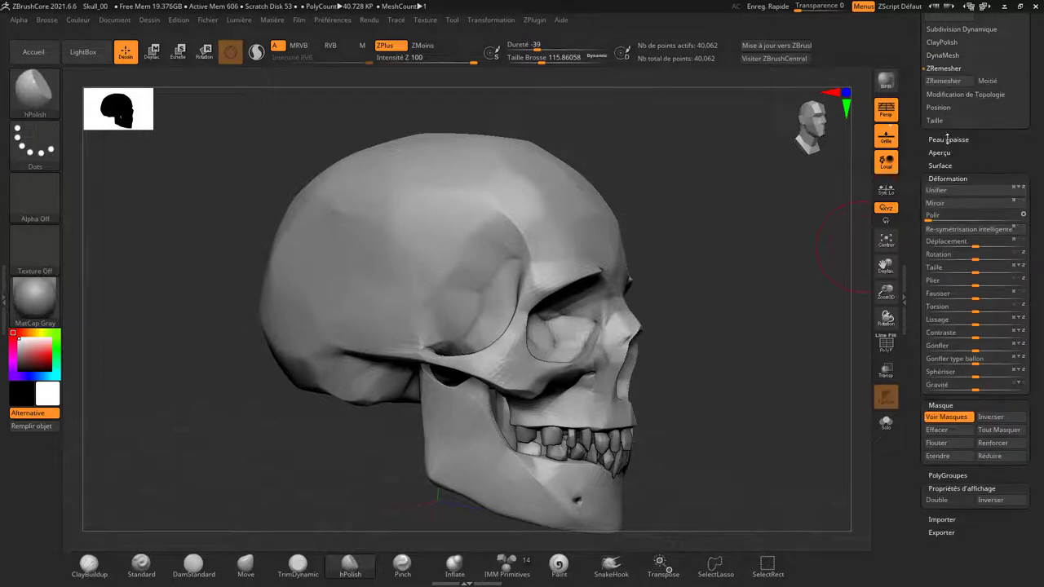
click(951, 95)
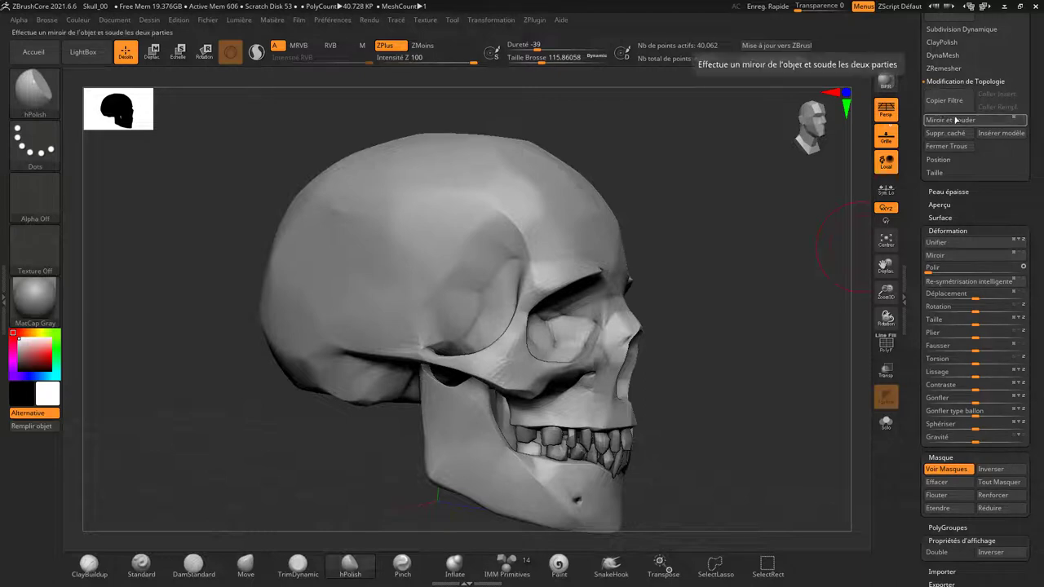
click(954, 82)
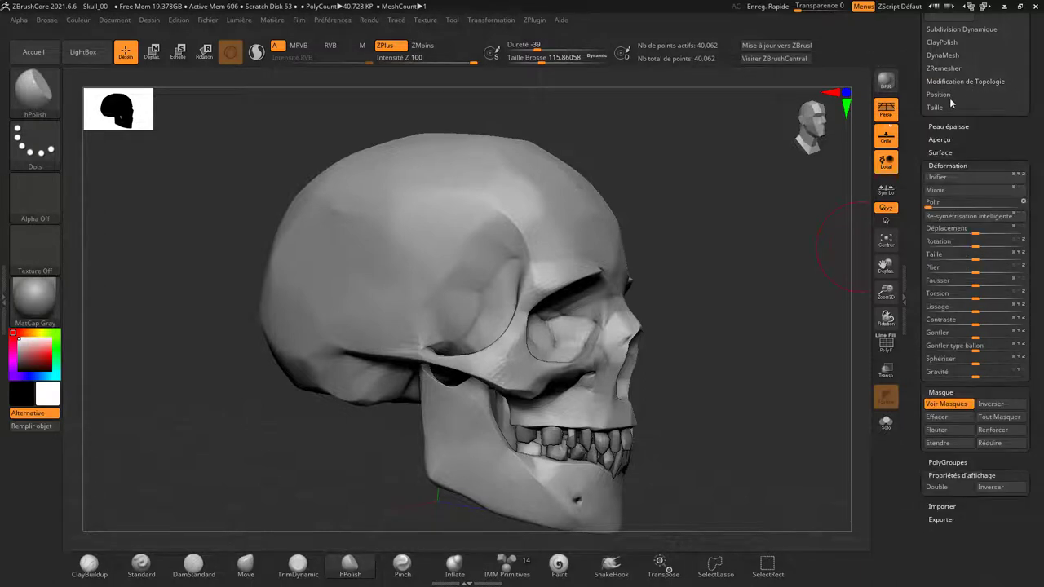
click(946, 94)
click(946, 96)
click(937, 107)
click(937, 106)
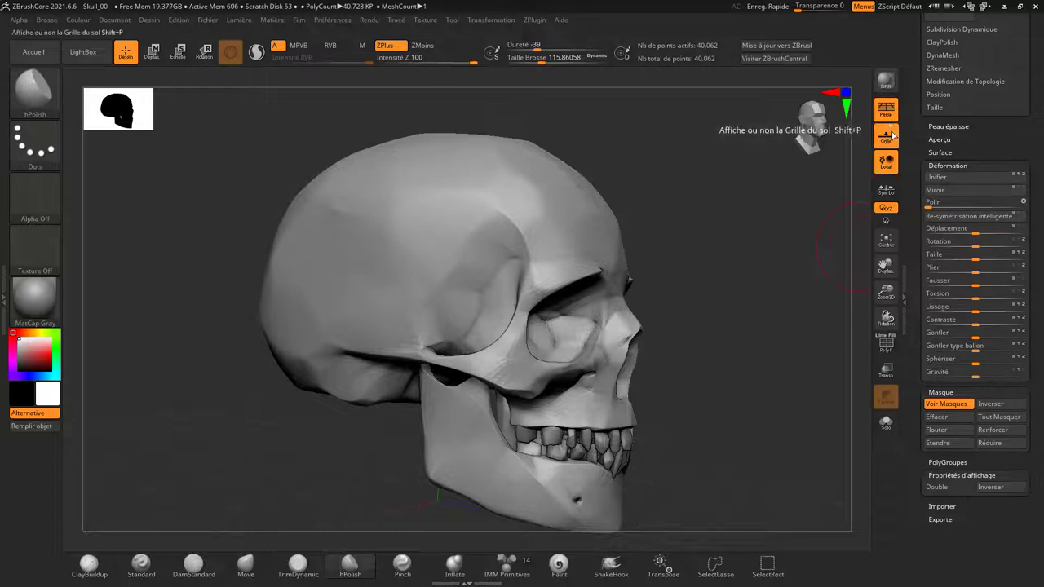